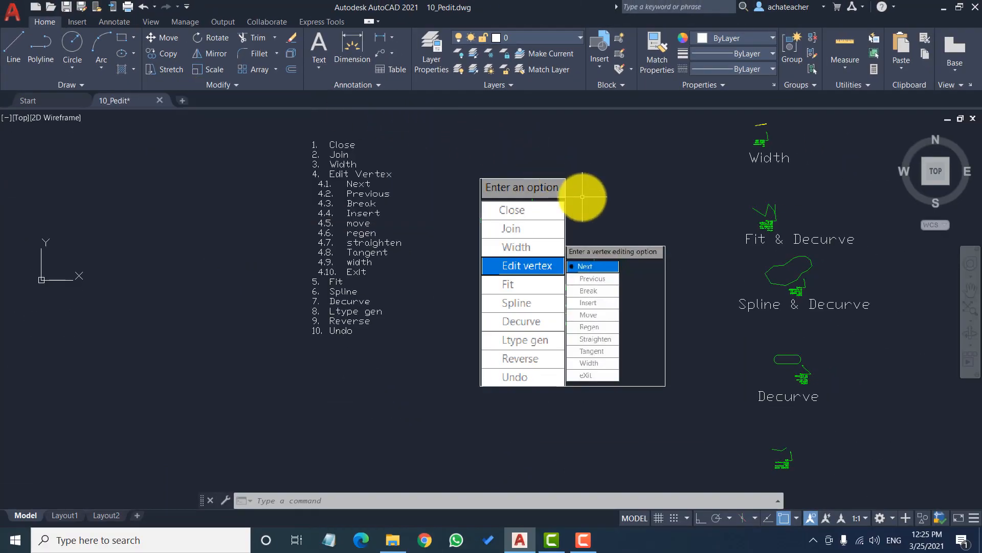
# Convert the top line of the staircase profile into a polyline with Polyline Edit.
pyautogui.scroll(-2, 454, 191)
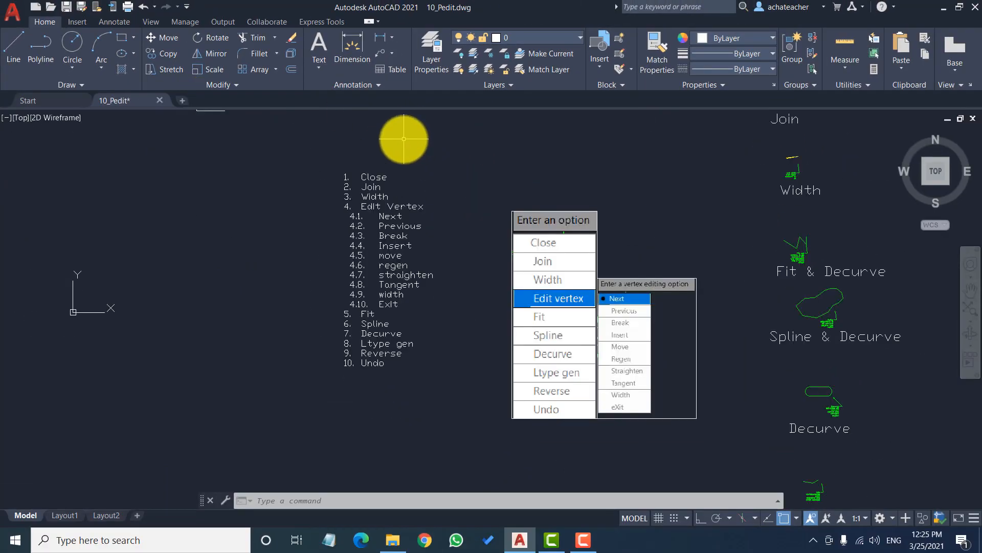
pyautogui.scroll(3, 539, 266)
pyautogui.scroll(-2, 537, 271)
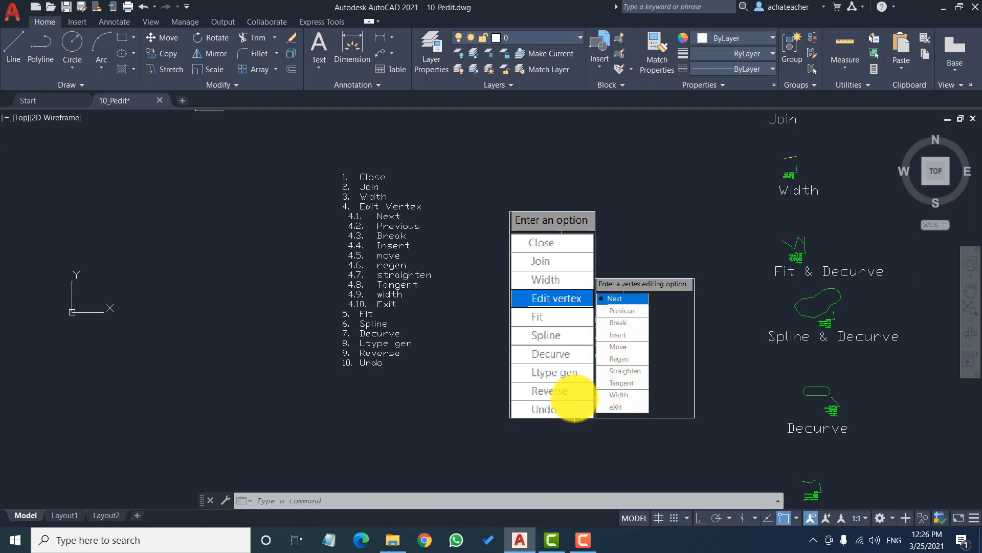
pyautogui.scroll(-2, 563, 310)
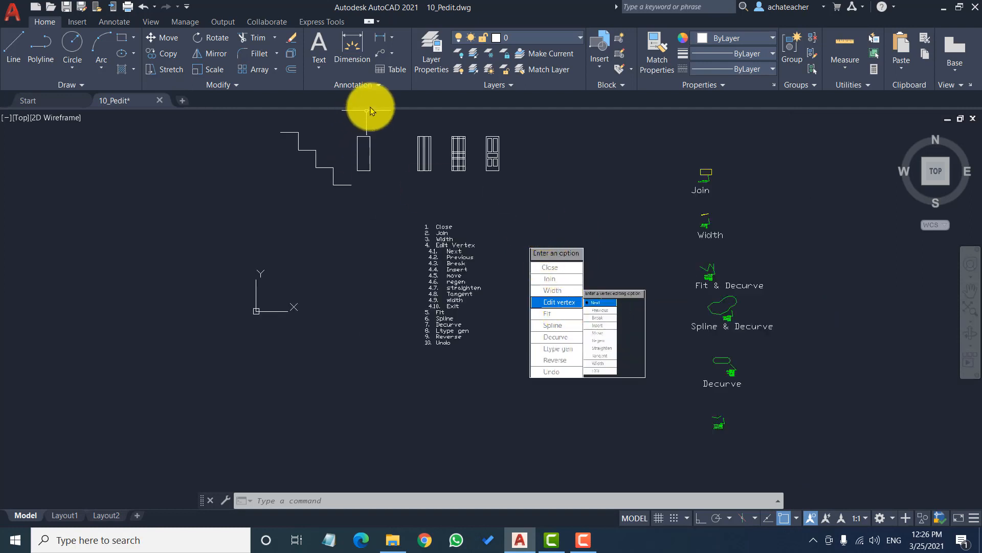
pyautogui.scroll(5, 368, 127)
pyautogui.scroll(-2, 368, 127)
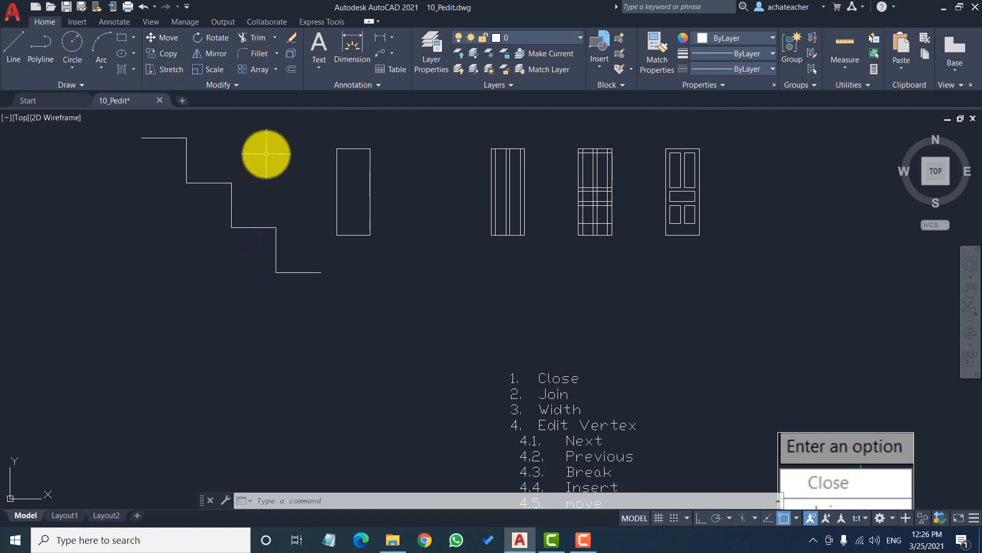
pyautogui.click(221, 86)
pyautogui.click(199, 102)
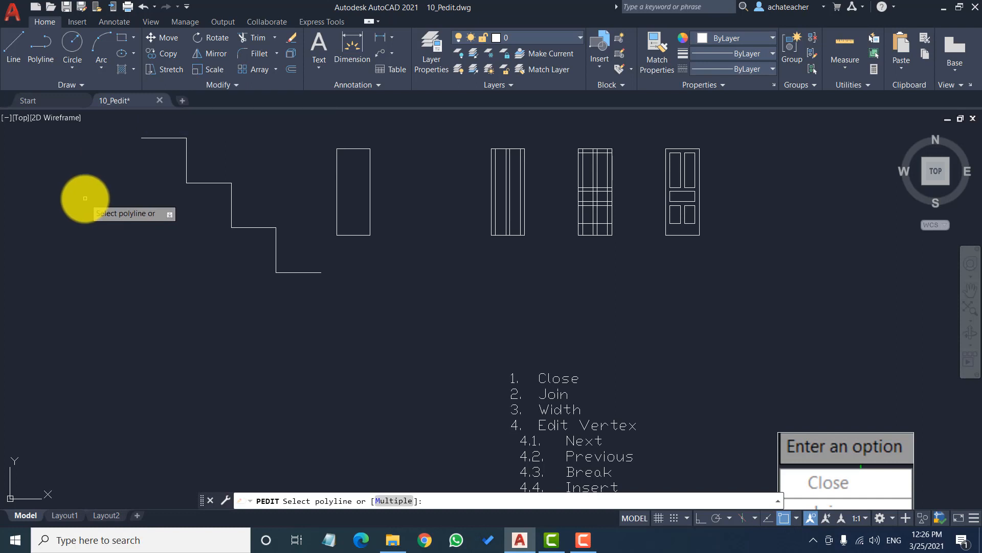
pyautogui.click(156, 137)
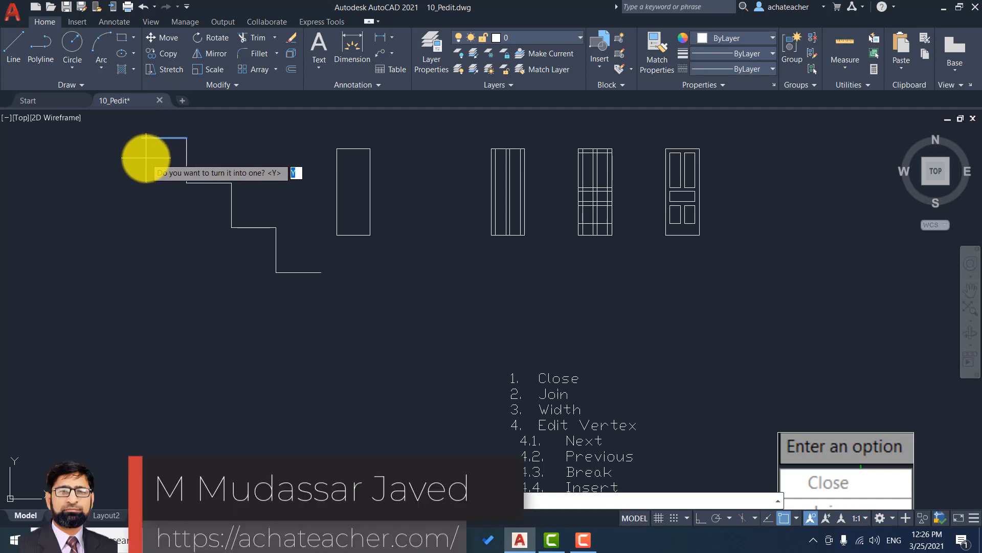
pyautogui.press('Return')
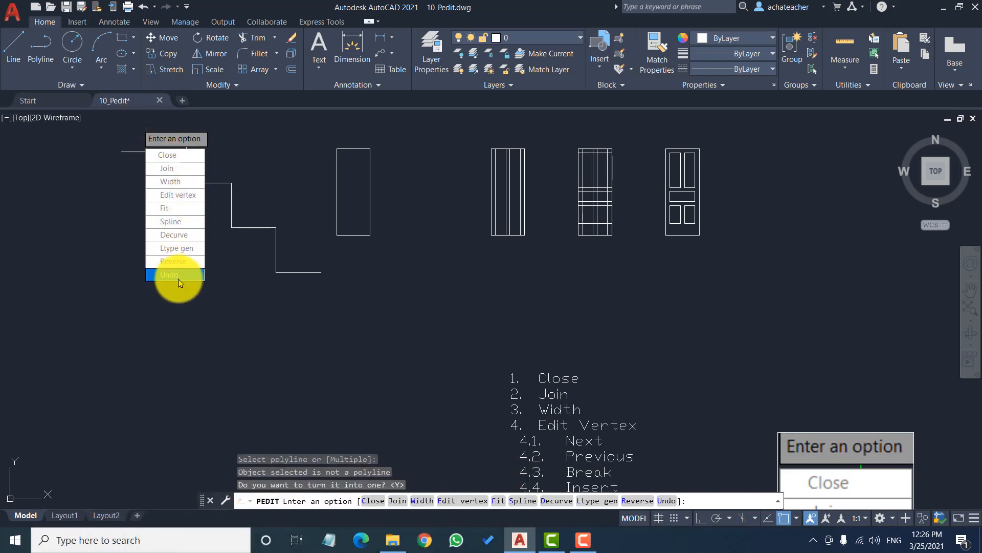
# Join all line segments of the staircase profile into one polyline and end the edit.
pyautogui.click(180, 173)
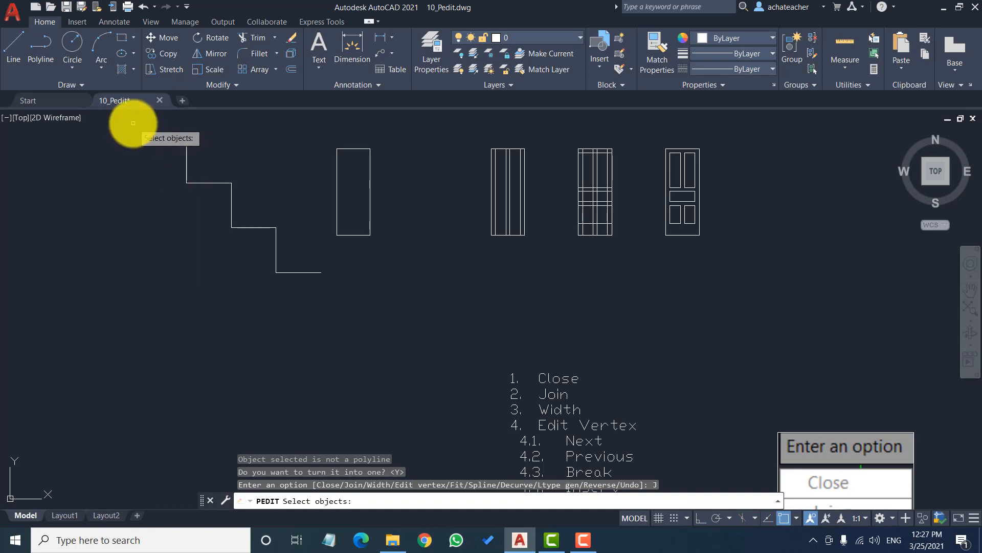
pyautogui.click(133, 123)
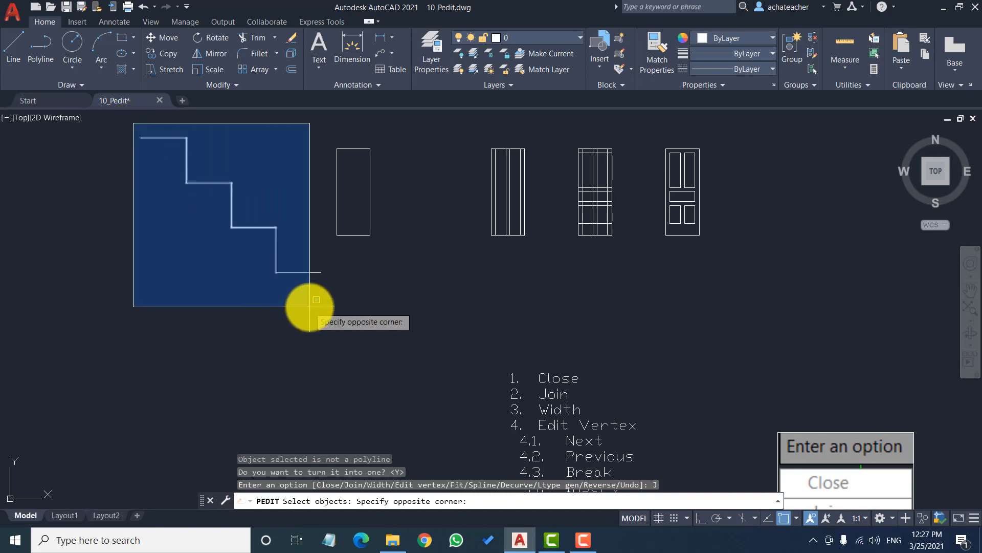
pyautogui.click(327, 320)
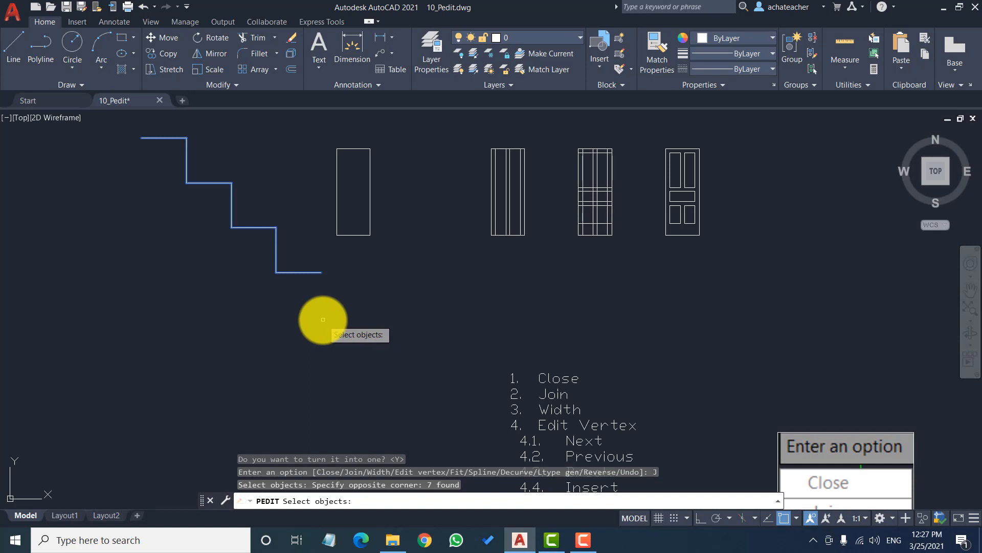
pyautogui.rightClick(346, 326)
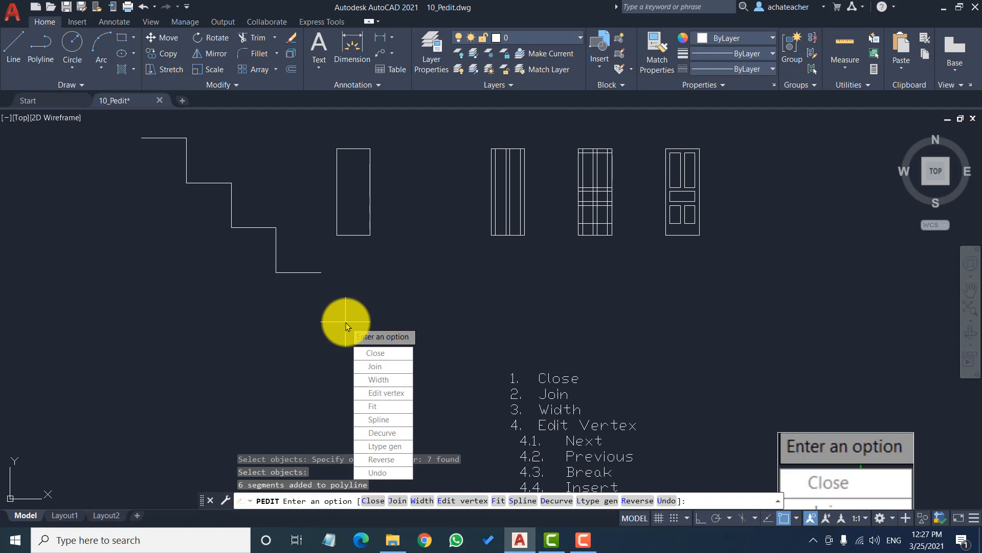
pyautogui.press('Escape')
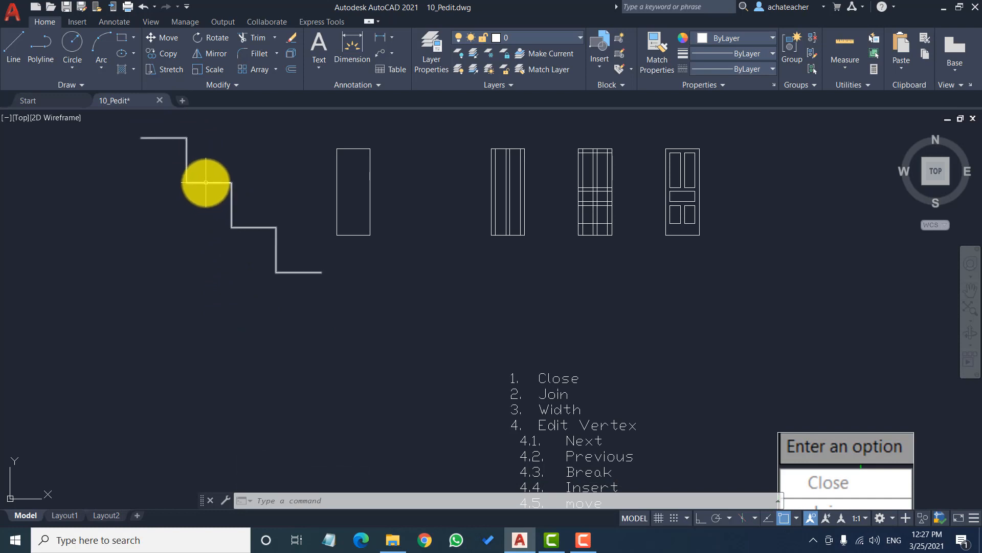
pyautogui.moveTo(206, 182)
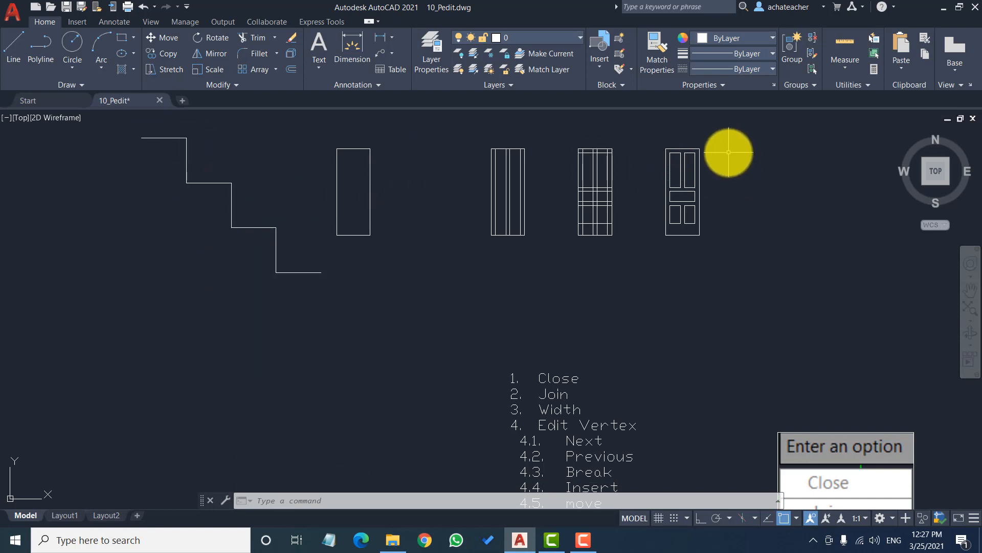
# Examine the door drawings and the written list of polyline editing options.
pyautogui.scroll(5, 729, 152)
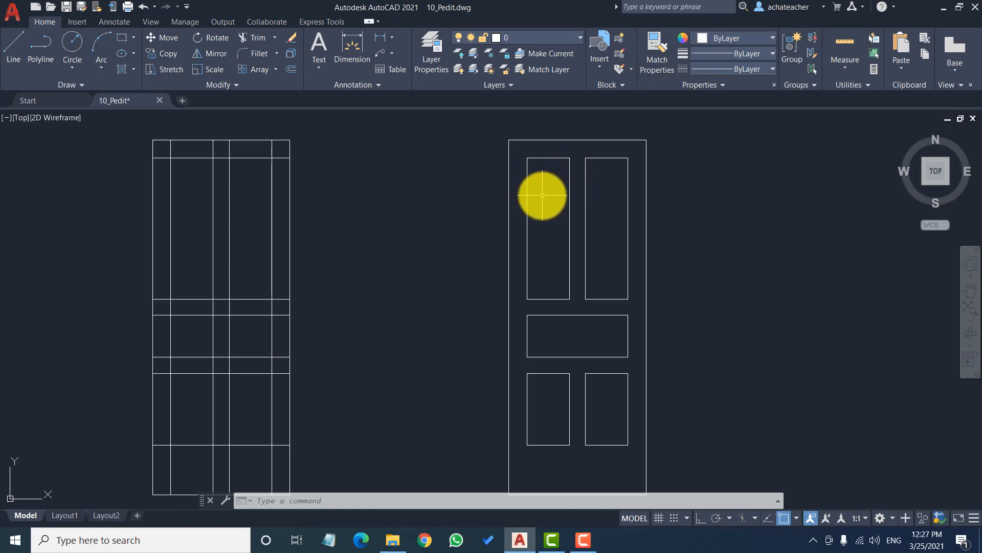
pyautogui.scroll(-5, 542, 194)
pyautogui.scroll(1, 594, 378)
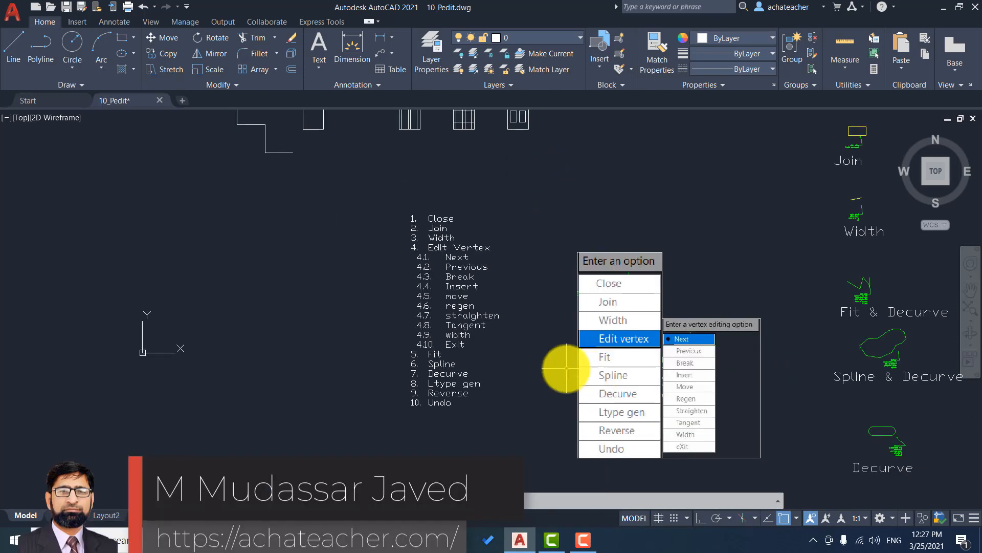
pyautogui.scroll(-2, 491, 279)
pyautogui.scroll(3, 478, 253)
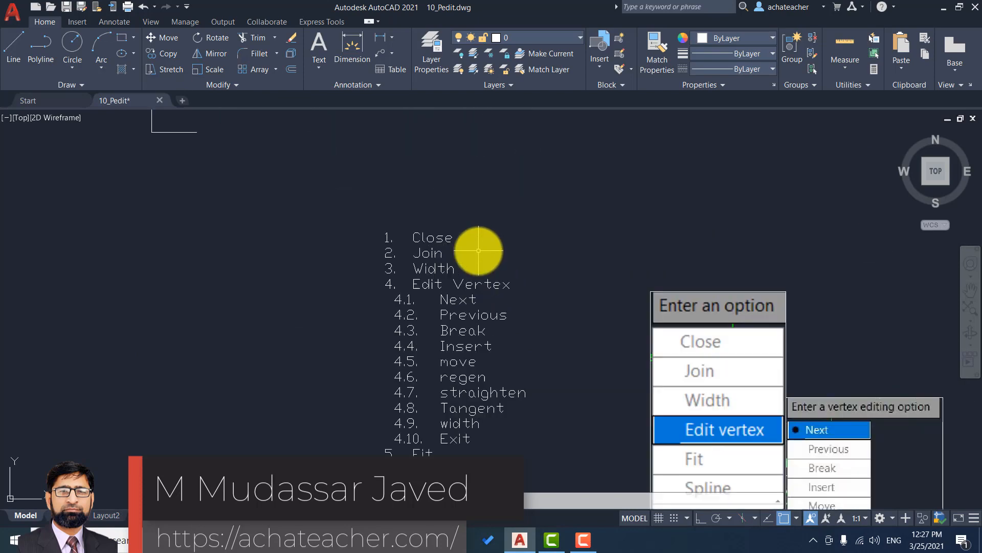
pyautogui.scroll(-3, 478, 253)
pyautogui.scroll(2, 478, 255)
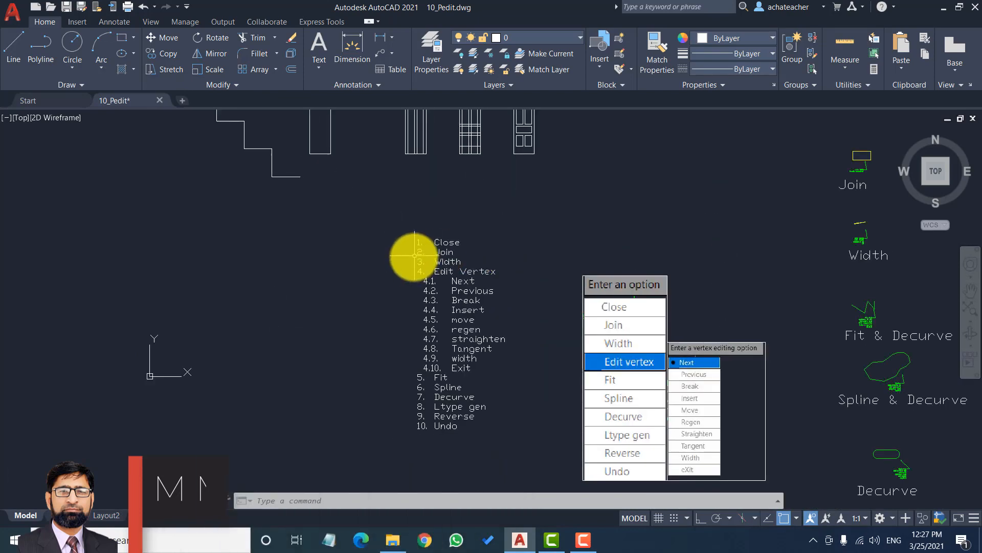
pyautogui.scroll(-2, 686, 266)
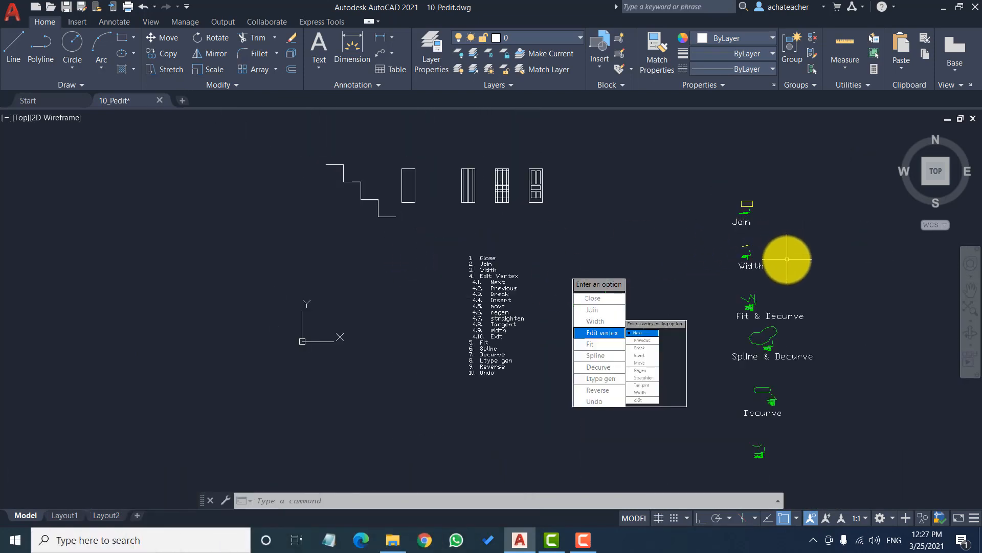
# Set the width of the yellow polyline in the Width example to 4 with Polyline Edit.
pyautogui.scroll(4, 746, 210)
pyautogui.scroll(-4, 752, 211)
pyautogui.scroll(7, 723, 244)
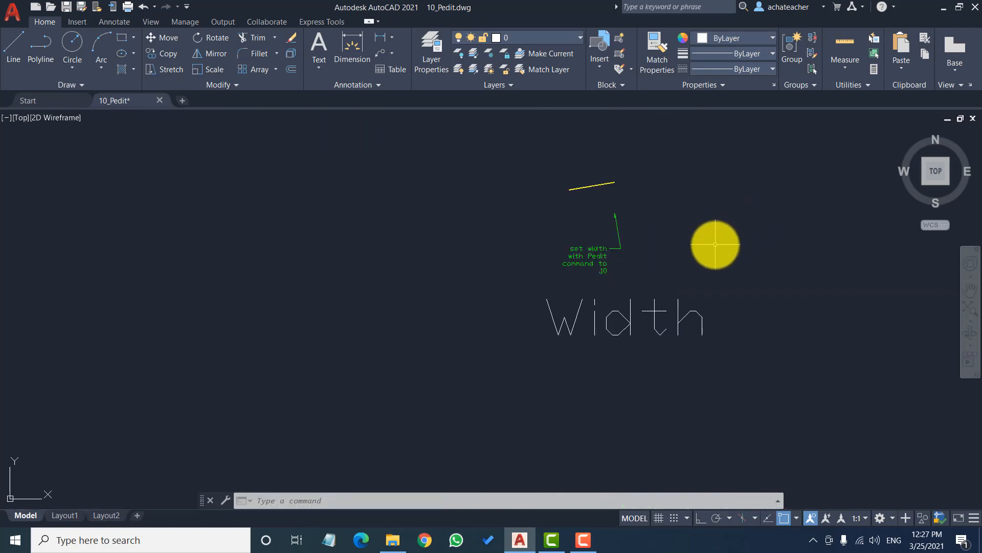
pyautogui.scroll(2, 715, 244)
pyautogui.click(220, 85)
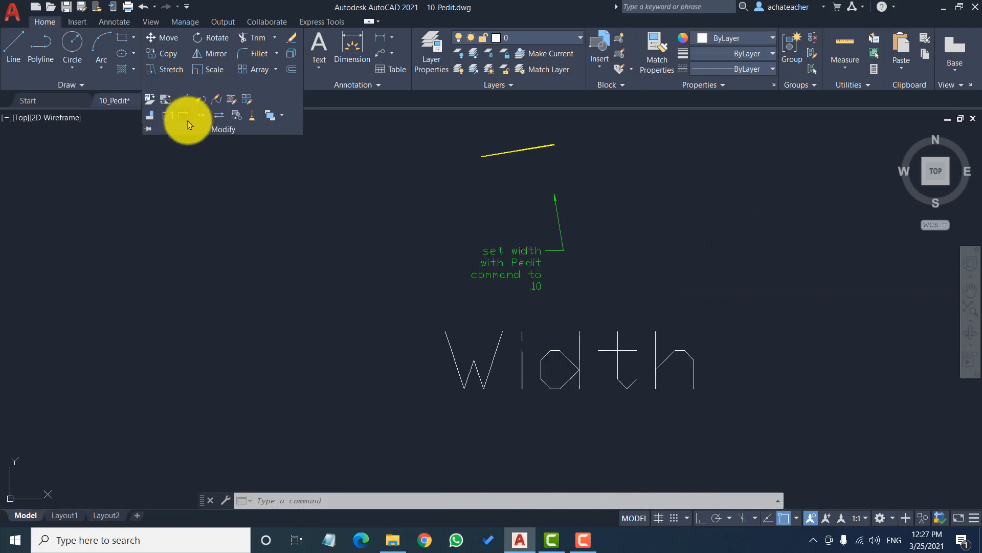
pyautogui.click(222, 84)
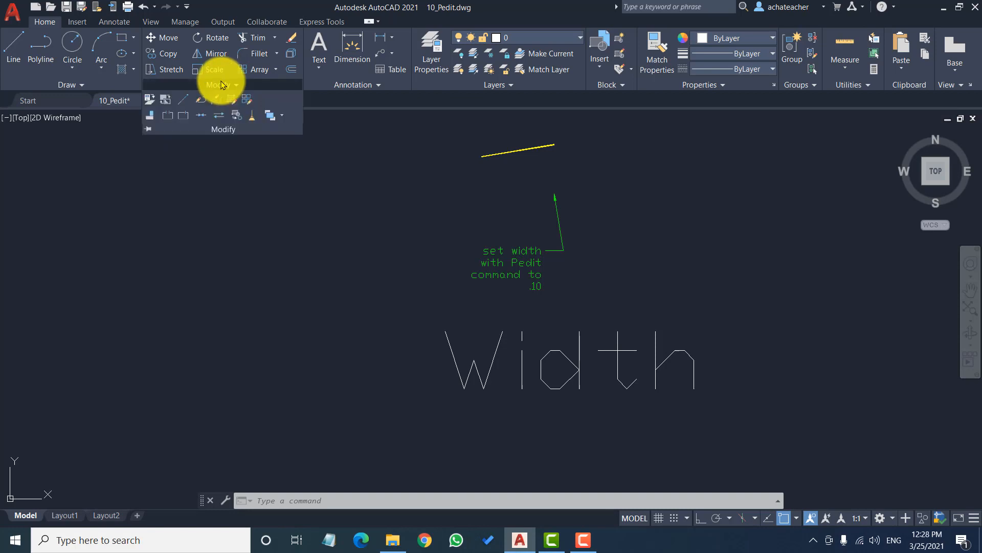
pyautogui.click(197, 100)
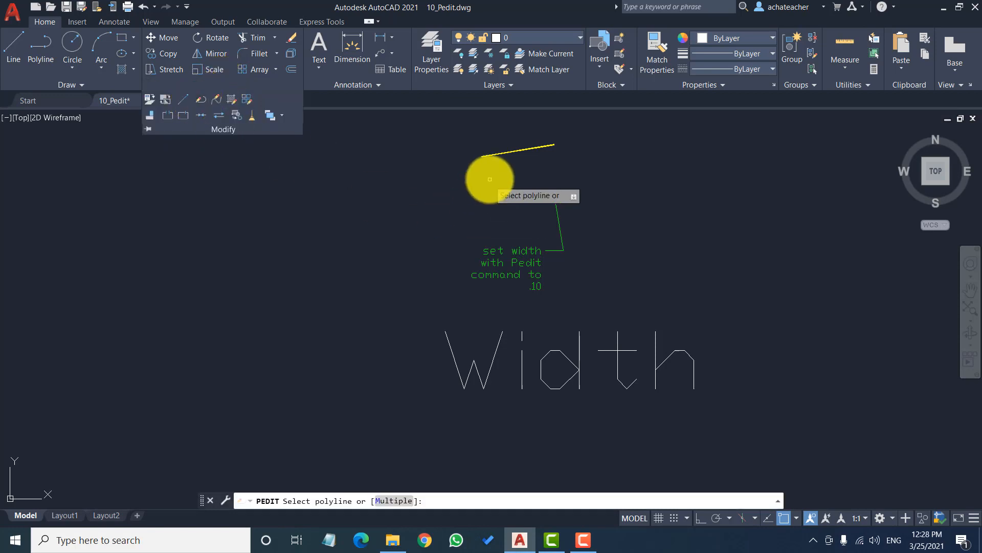
pyautogui.click(505, 154)
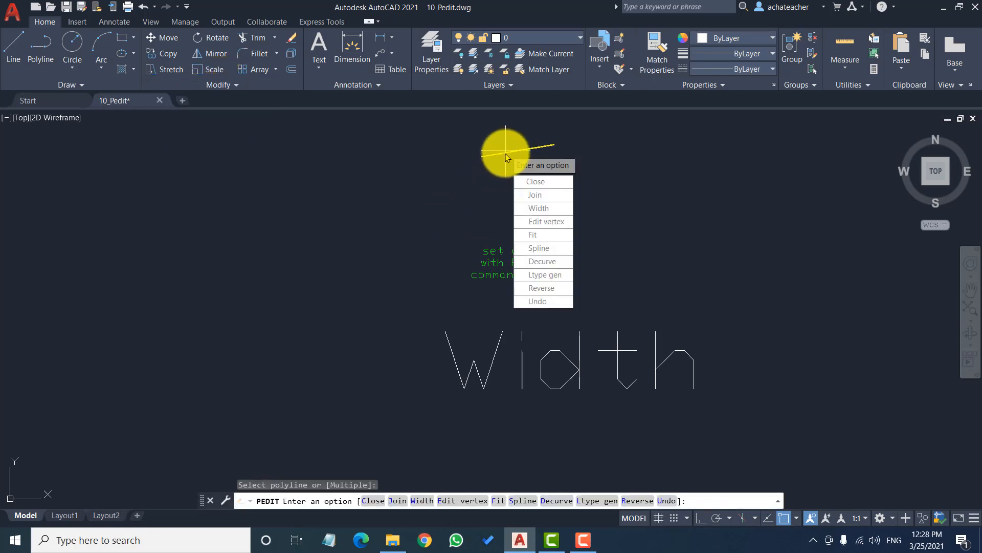
pyautogui.click(533, 208)
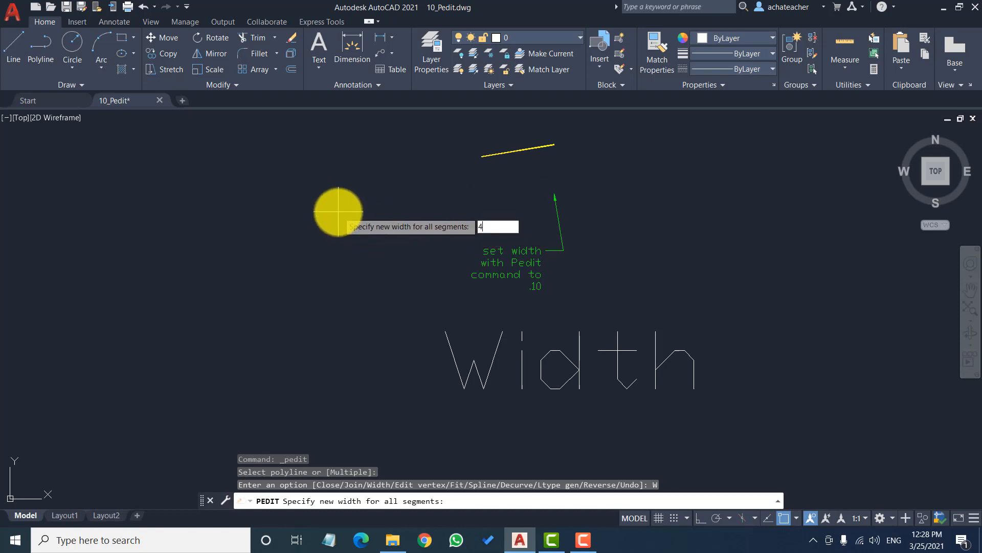
pyautogui.press('Return')
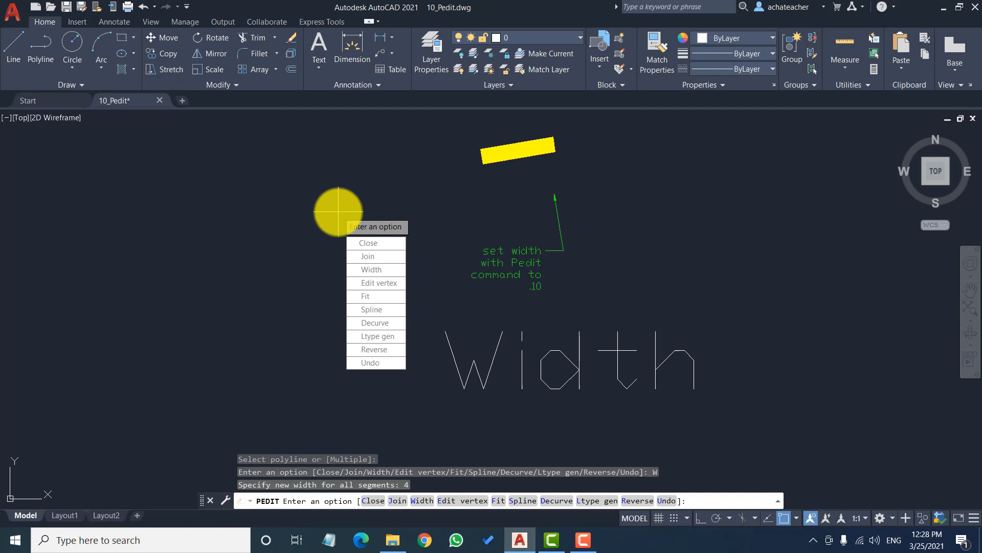
pyautogui.press('Escape')
# Apply Fit to the zigzag polyline in the Fit & Decurve example and straighten it again with Decurve.
pyautogui.scroll(-8, 351, 156)
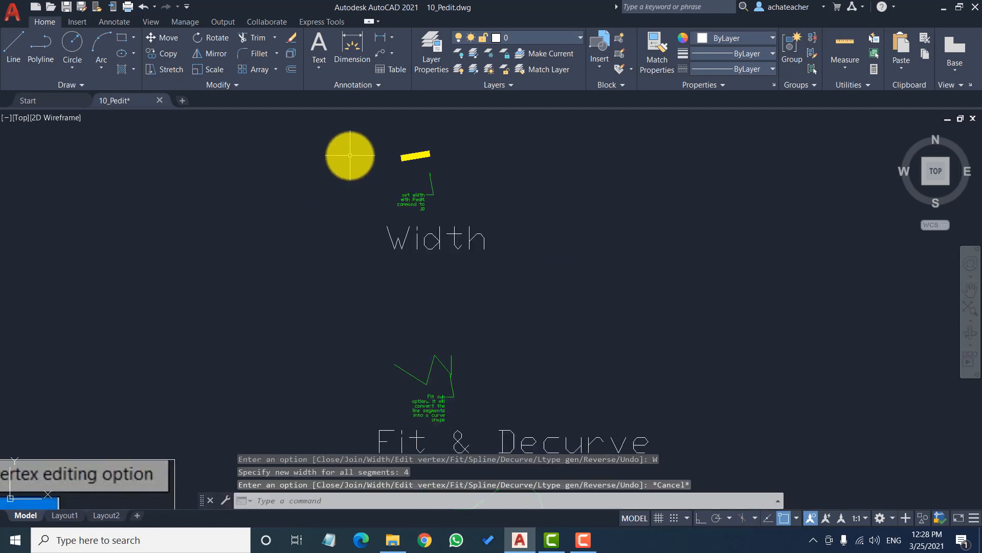
pyautogui.scroll(4, 382, 256)
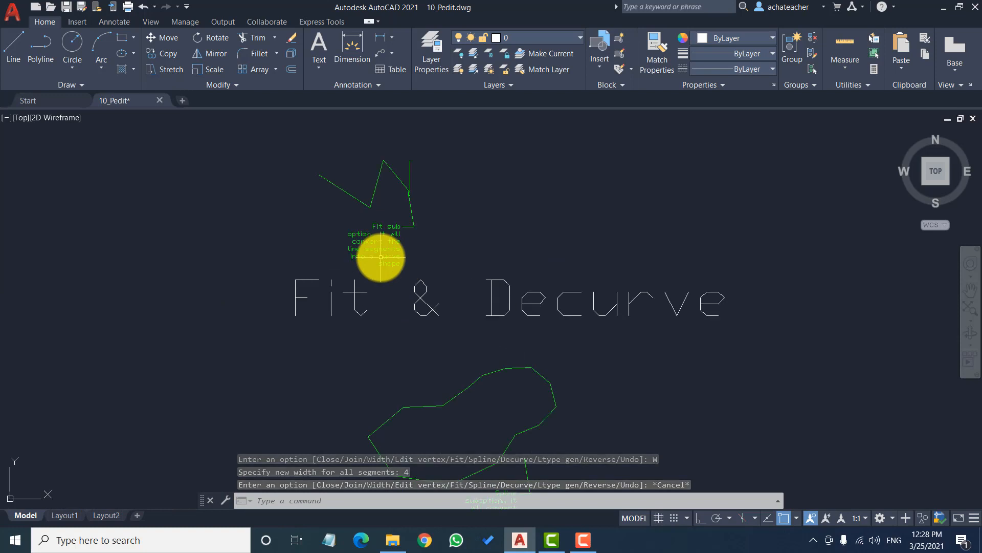
pyautogui.scroll(4, 357, 214)
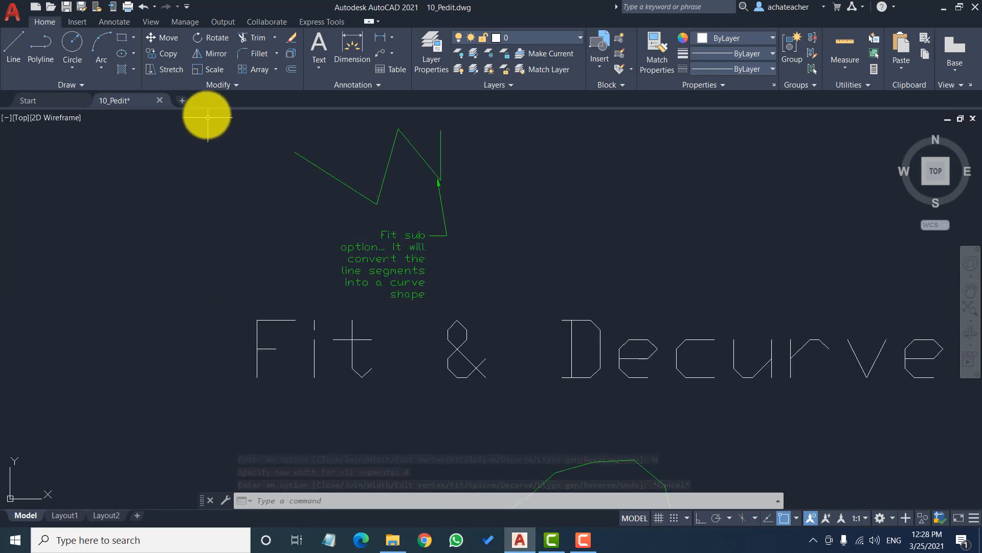
pyautogui.click(218, 84)
pyautogui.click(200, 103)
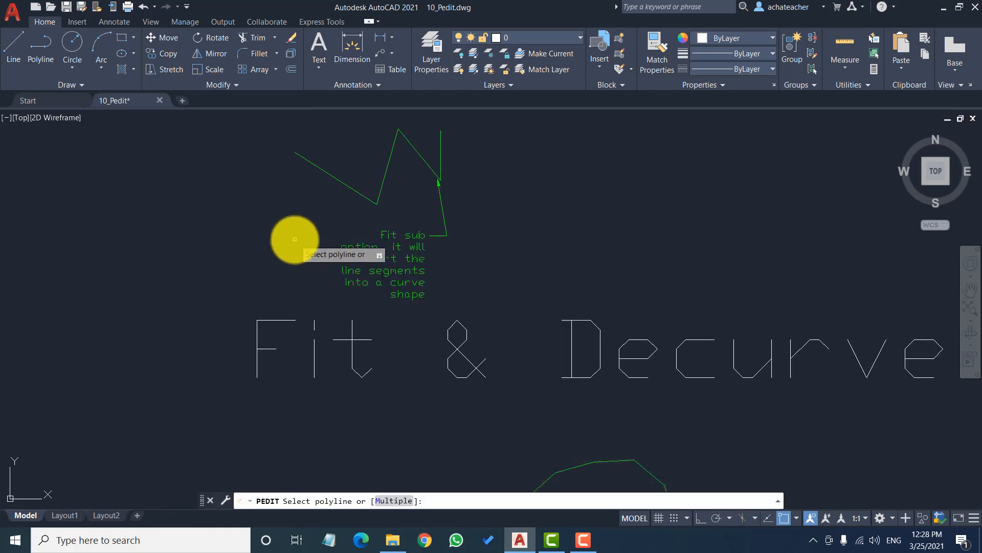
pyautogui.click(345, 188)
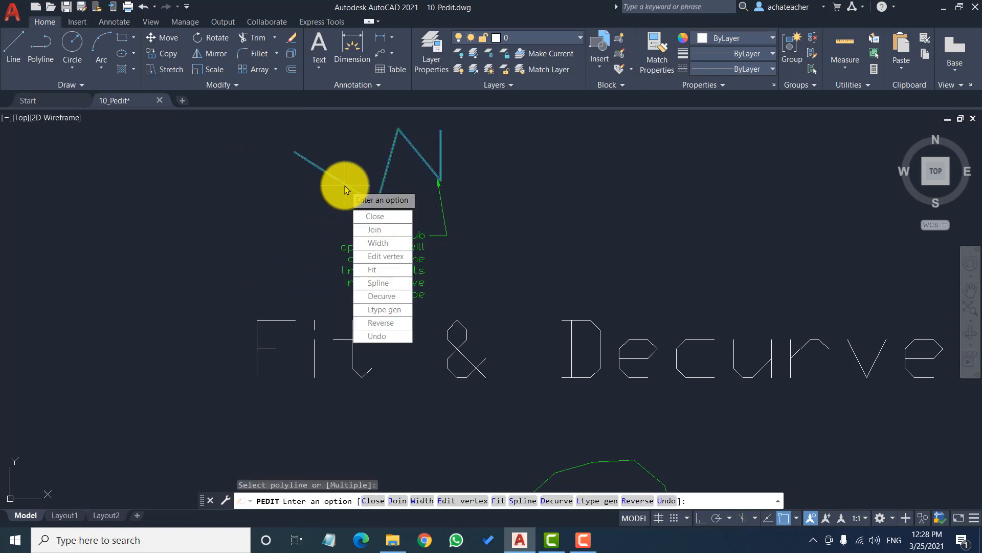
pyautogui.click(379, 271)
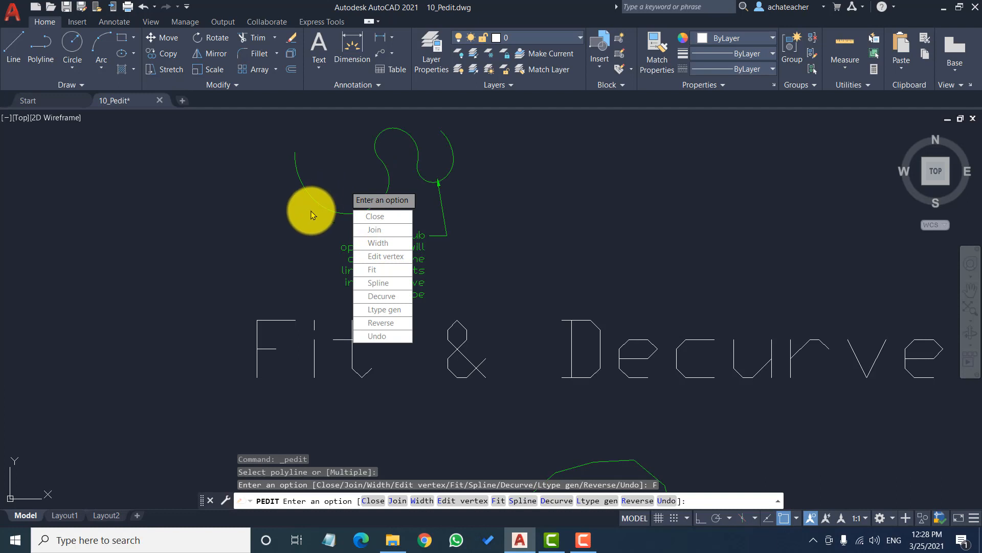
pyautogui.click(380, 297)
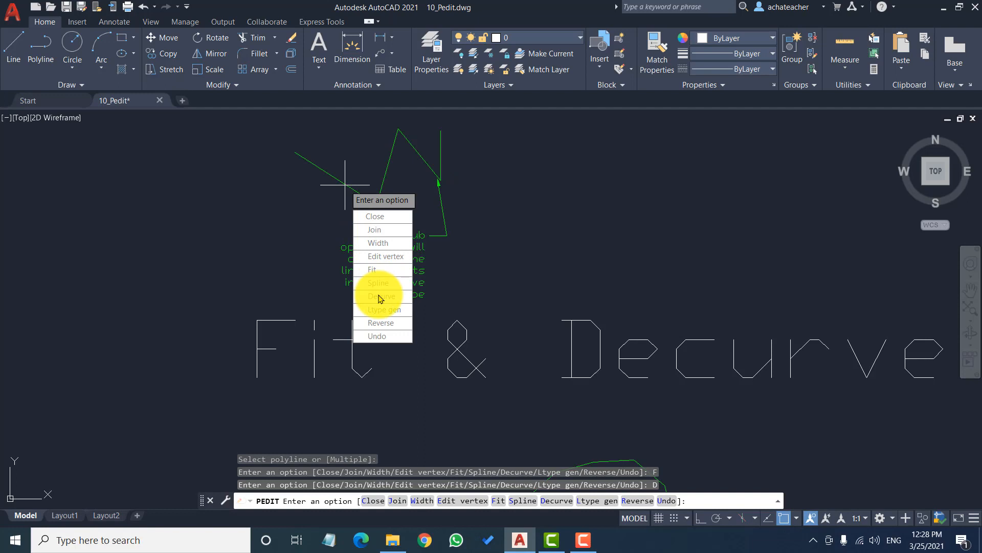
pyautogui.press('Escape')
# Apply Spline to the closed outline in the Spline & Decurve example, straighten it again with Decurve and end the edit.
pyautogui.scroll(-6, 325, 171)
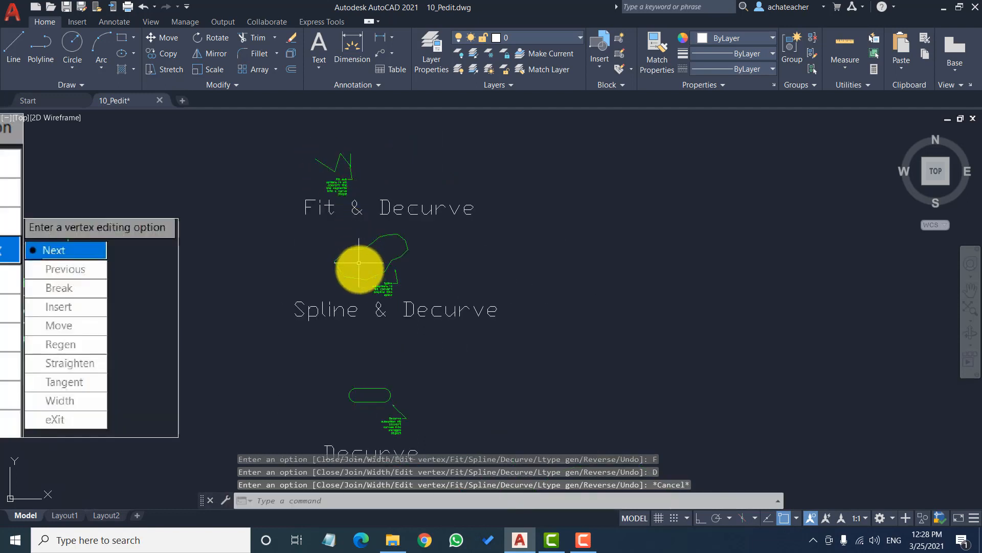
pyautogui.scroll(4, 359, 263)
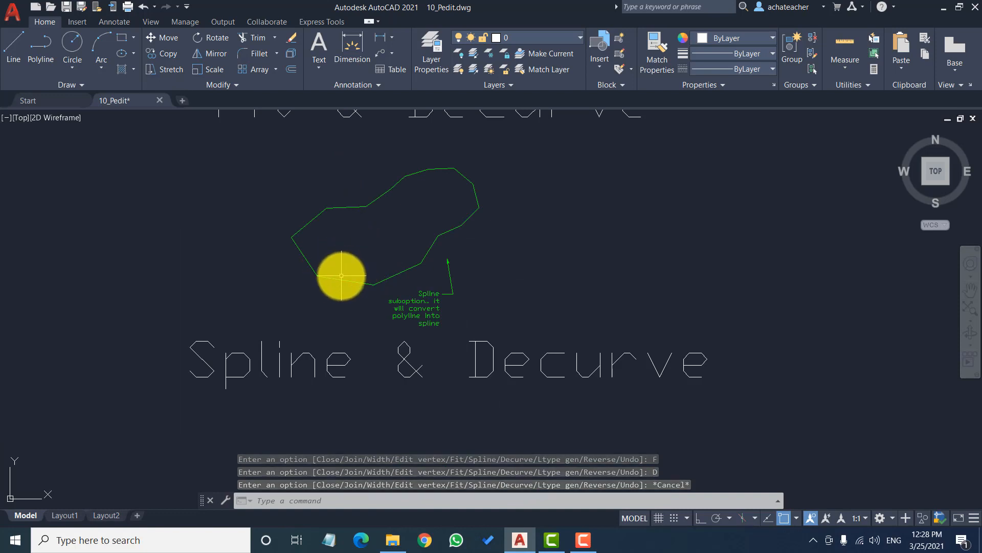
pyautogui.click(207, 86)
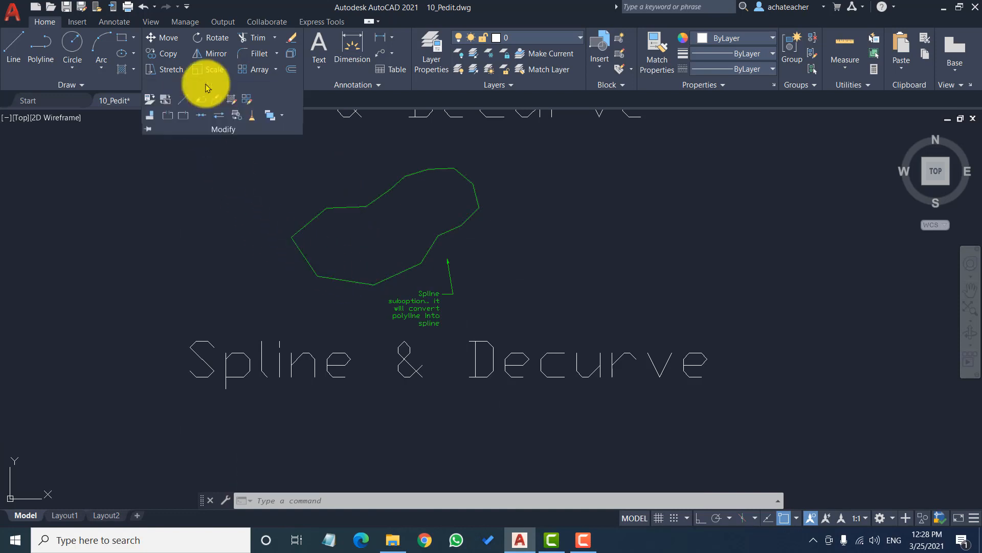
pyautogui.click(199, 105)
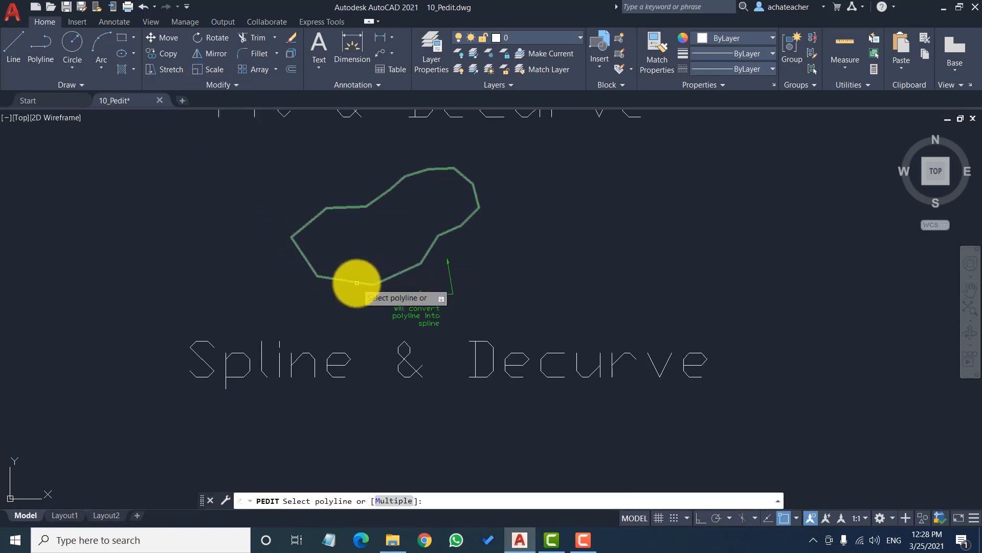
pyautogui.click(357, 280)
pyautogui.click(394, 379)
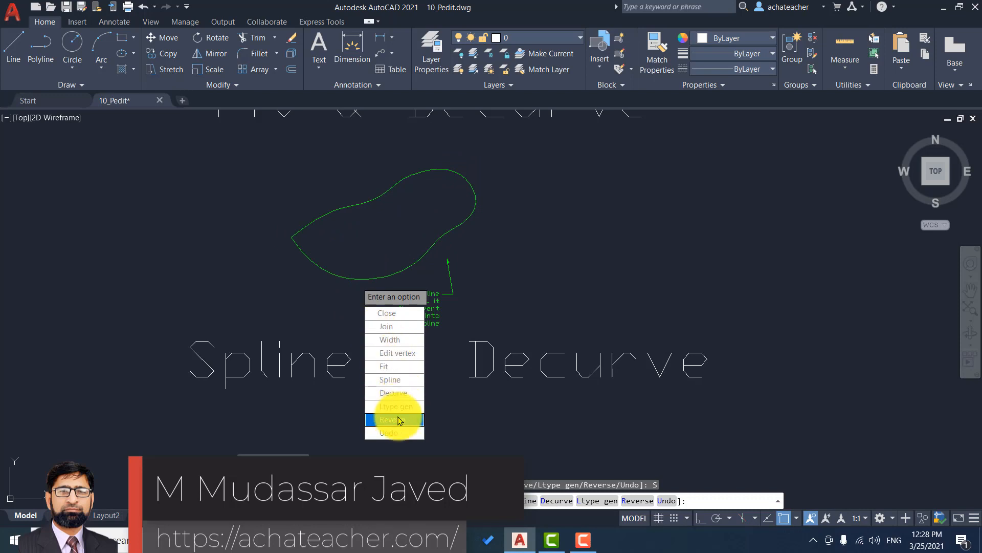
pyautogui.click(401, 395)
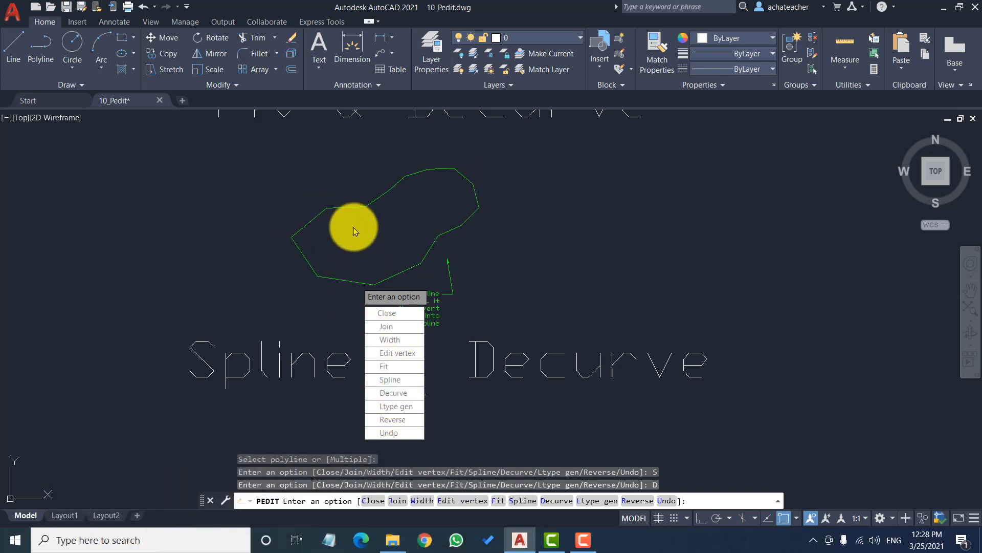
pyautogui.press('Escape')
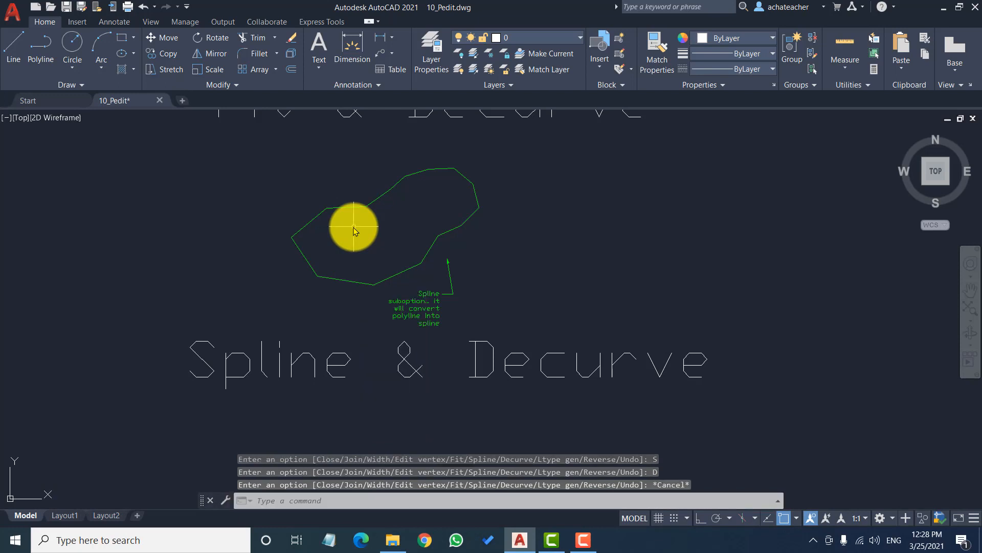
# Convert the rounded slot in the Decurve example into a straight-sided rectangle with the Polyline Edit Decurve option.
pyautogui.scroll(-6, 351, 225)
pyautogui.scroll(4, 336, 331)
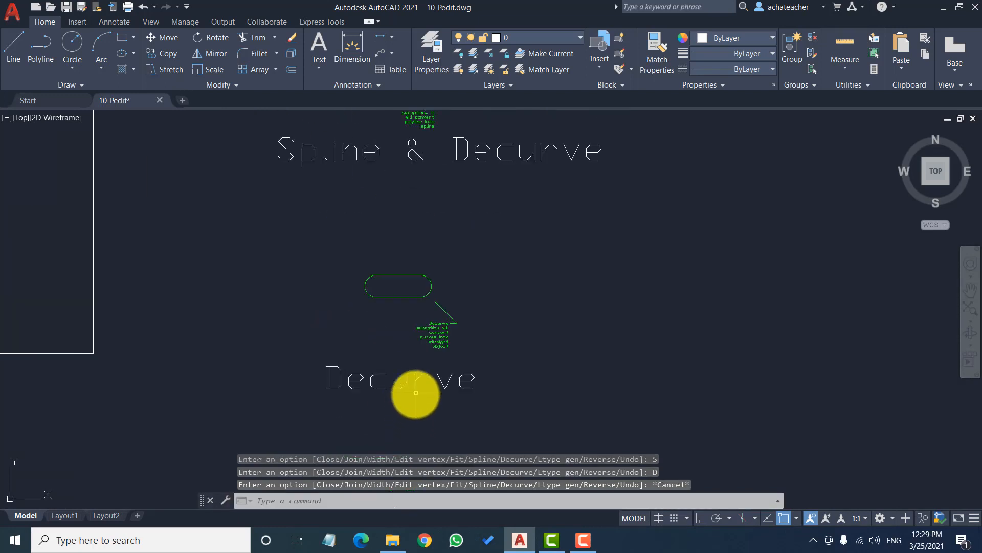
pyautogui.scroll(2, 412, 391)
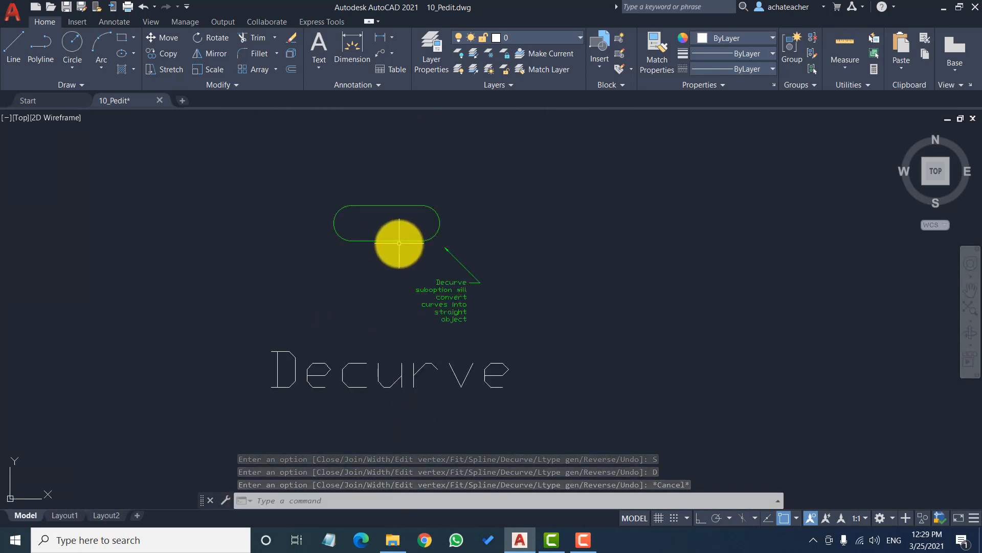
pyautogui.click(215, 85)
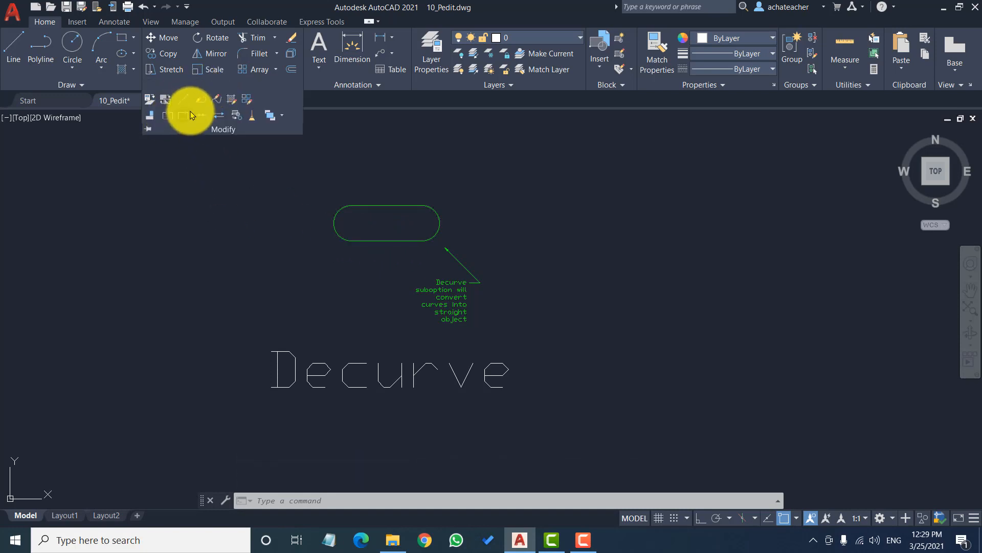
pyautogui.click(197, 100)
pyautogui.click(357, 240)
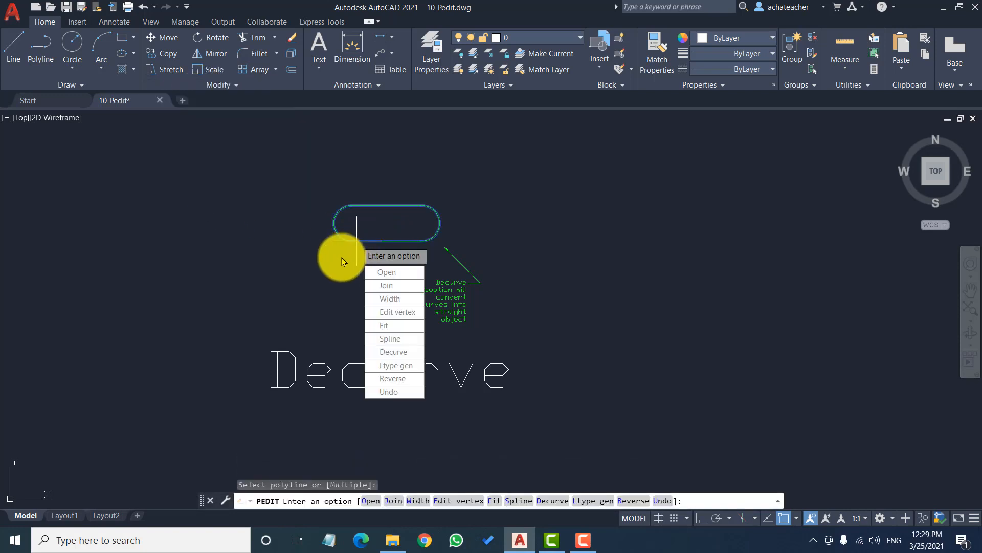
pyautogui.click(392, 353)
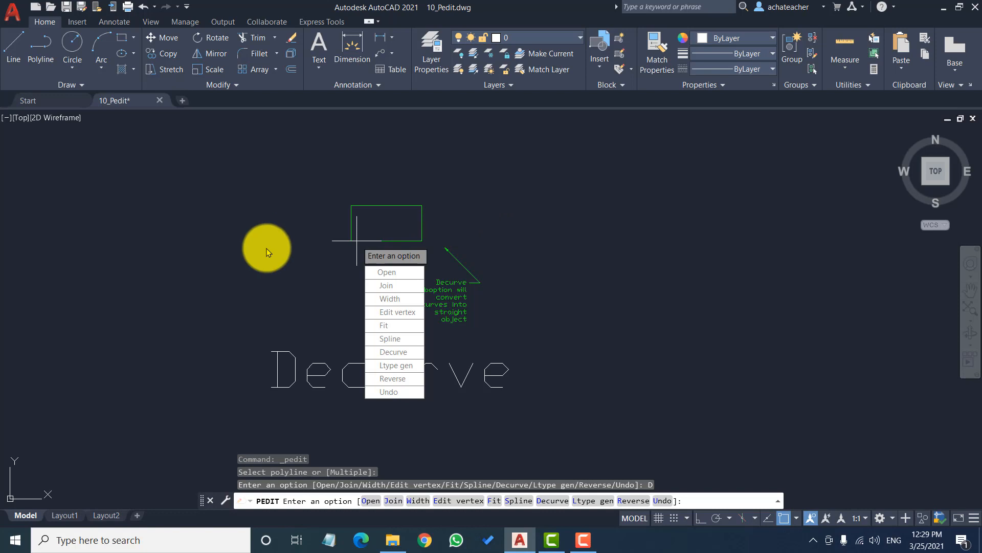
pyautogui.press('Escape')
# Start Edit vertex on the two-segment polyline below the Decurve example and move the vertex marker with Next and Previous.
pyautogui.scroll(-4, 268, 262)
pyautogui.scroll(2, 274, 327)
pyautogui.scroll(-2, 301, 292)
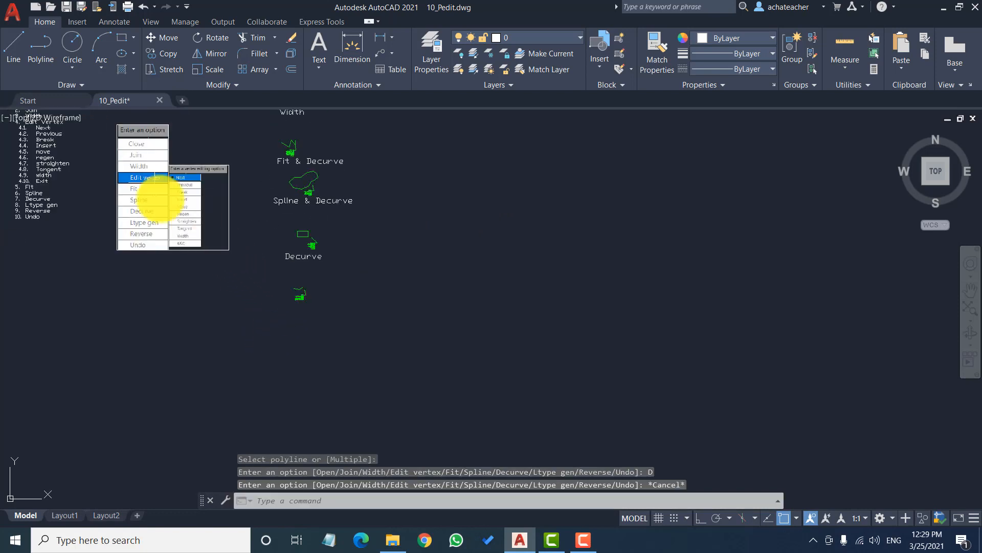
pyautogui.scroll(3, 112, 178)
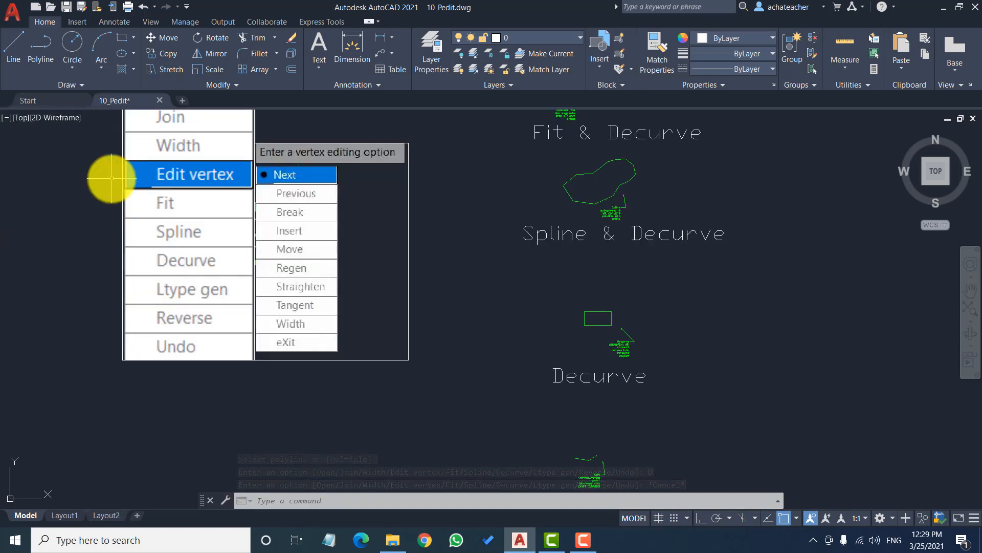
pyautogui.scroll(-2, 176, 300)
pyautogui.scroll(7, 477, 424)
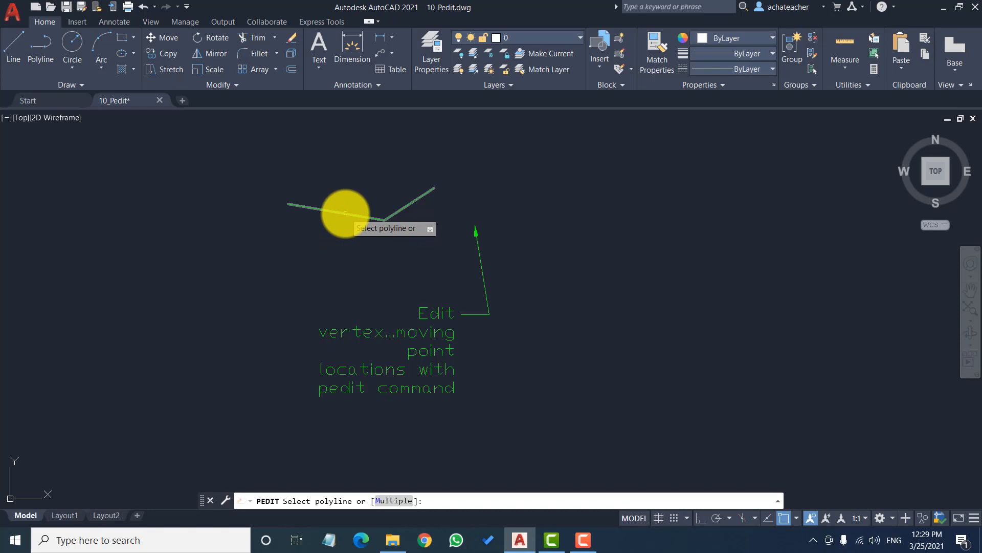
pyautogui.click(346, 213)
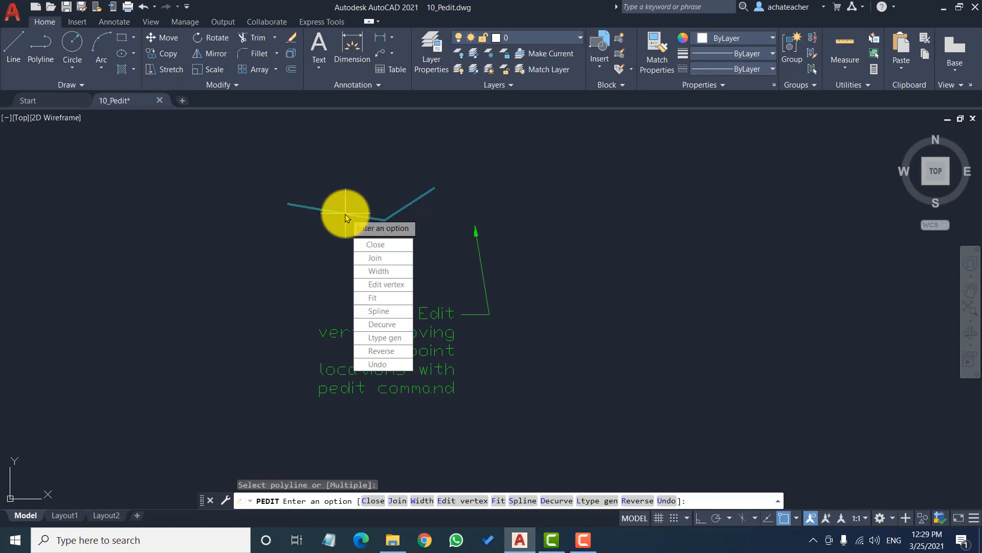
pyautogui.click(377, 284)
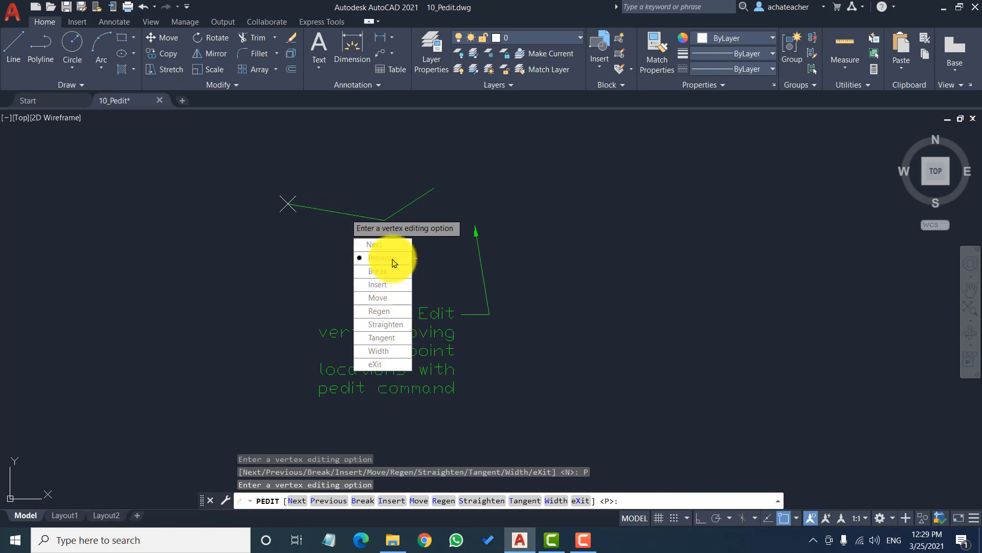
pyautogui.click(378, 246)
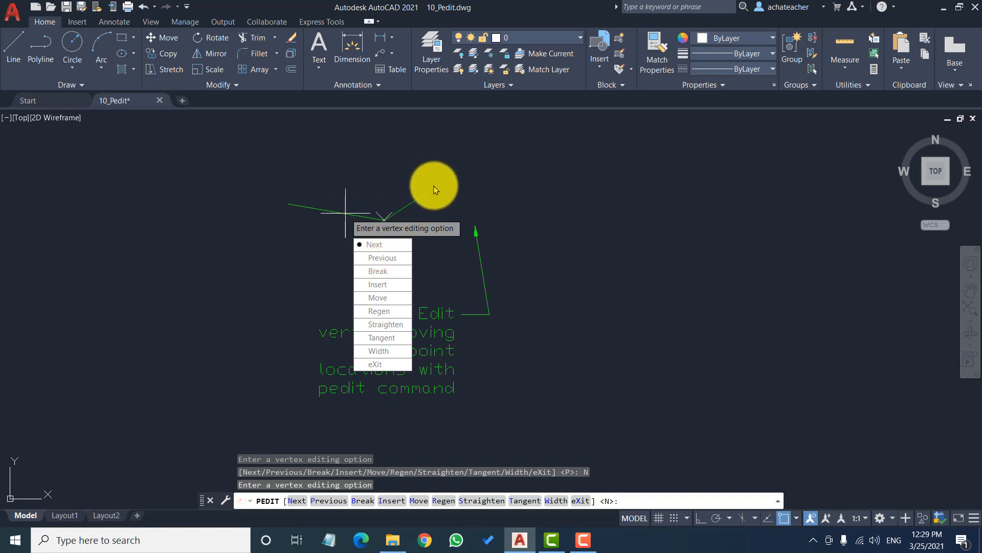
pyautogui.click(381, 258)
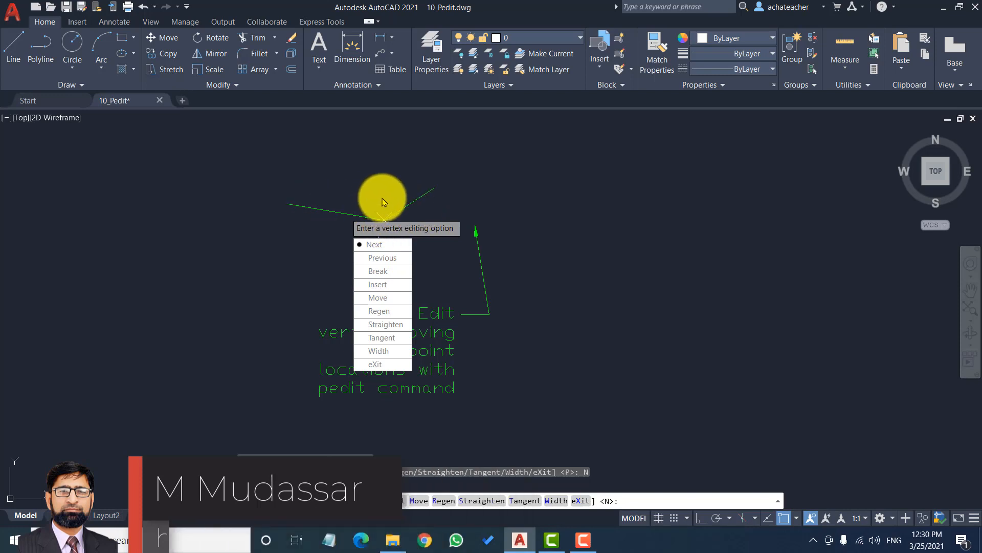
# Break the two-segment polyline at its middle vertex with Break and Go, end the edit and undo it.
pyautogui.click(378, 270)
pyautogui.click(371, 272)
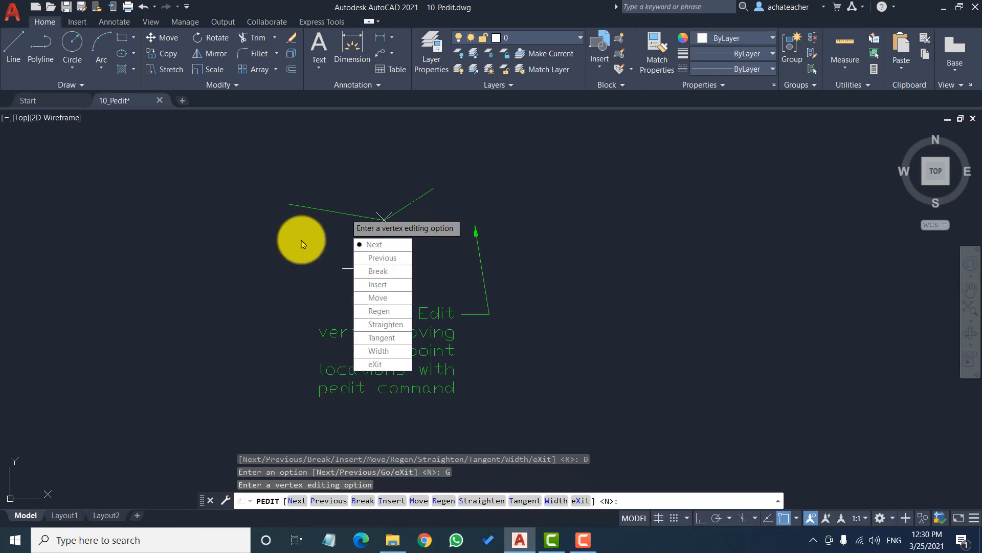
pyautogui.press('Escape')
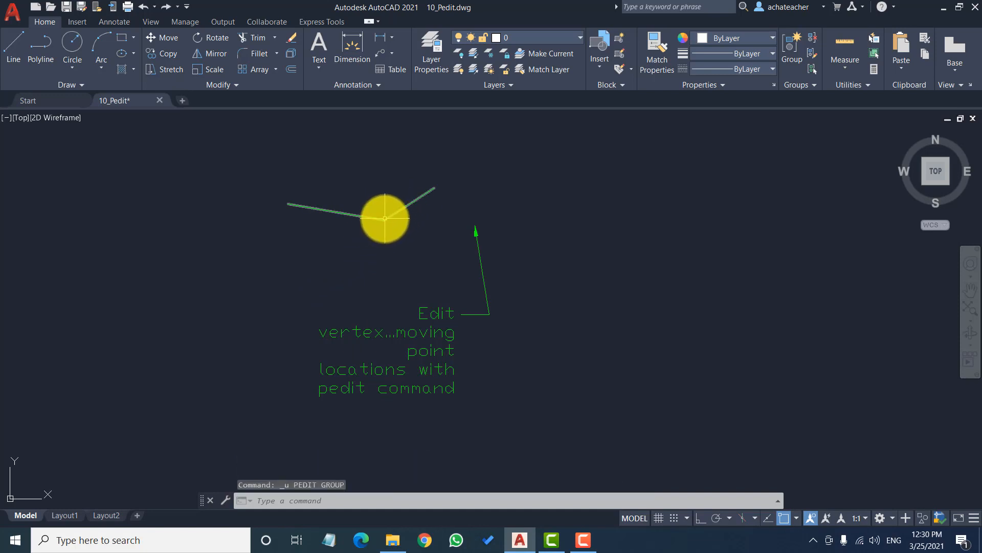
pyautogui.hotkey('ctrl', 'z')
pyautogui.press('Escape')
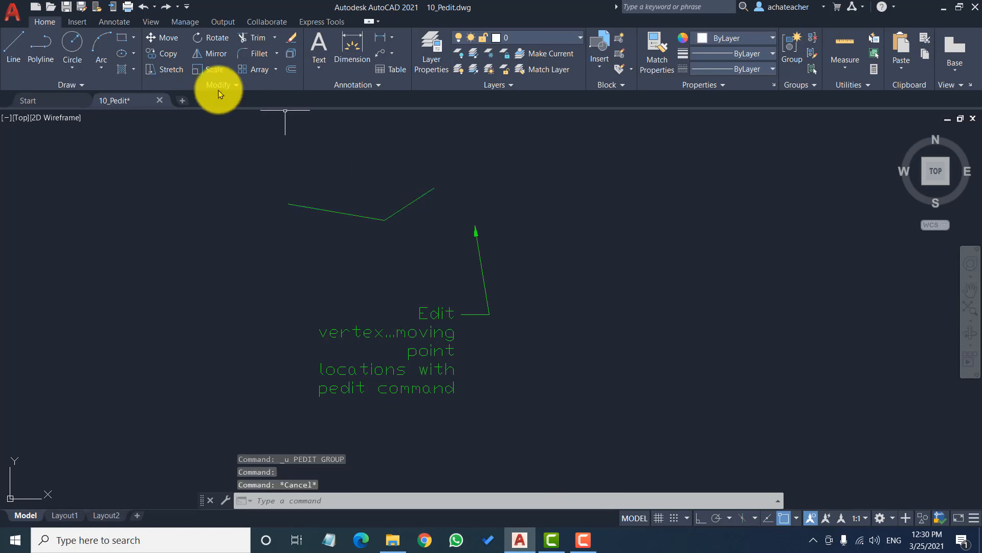
# Insert a new vertex below the two-segment polyline, between its first and middle vertices, using Edit vertex in Polyline Edit.
pyautogui.click(219, 84)
pyautogui.click(201, 104)
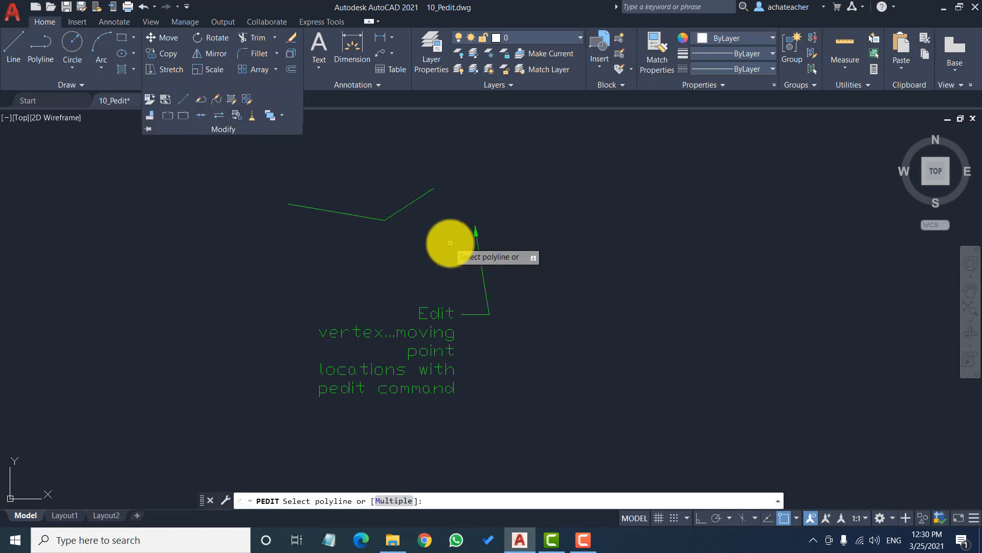
pyautogui.click(358, 216)
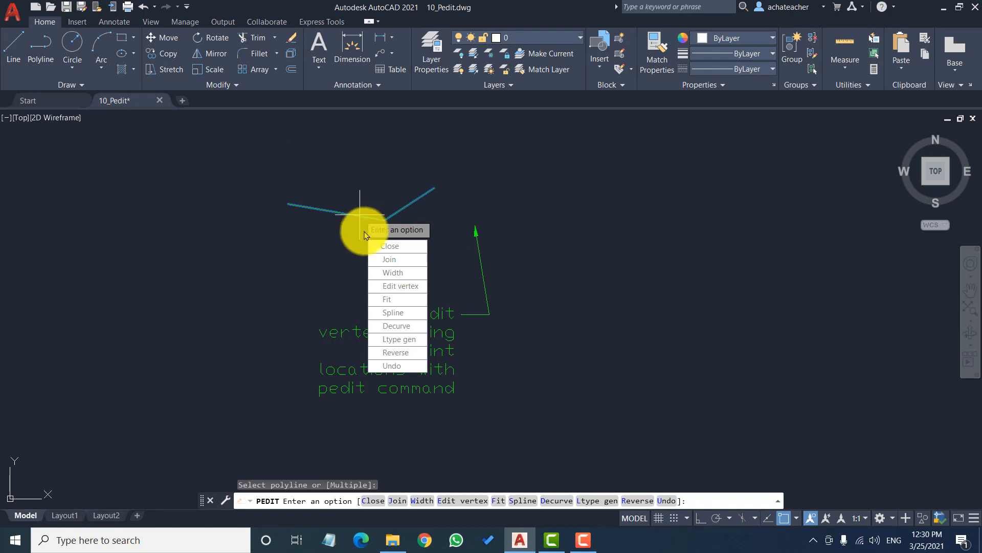
pyautogui.click(392, 286)
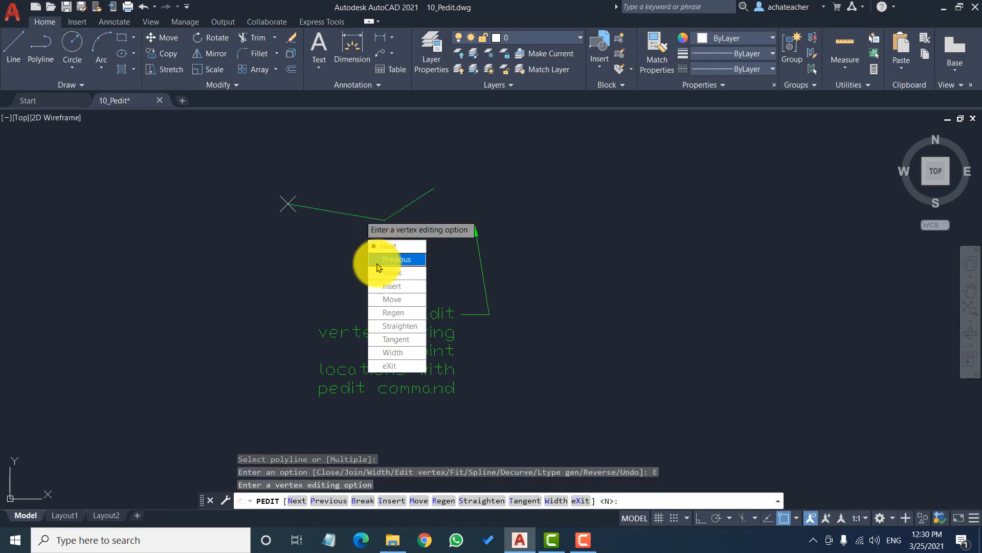
pyautogui.click(405, 287)
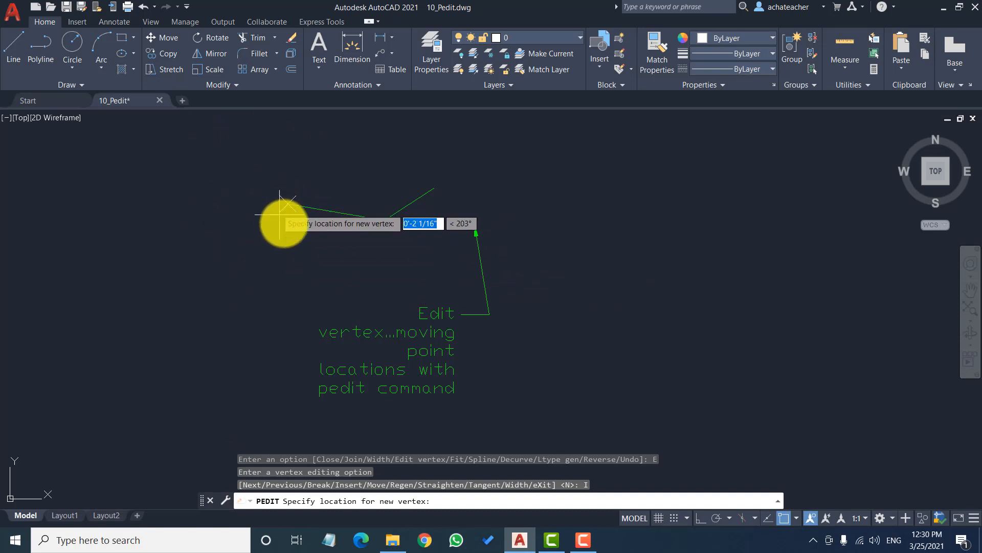
pyautogui.click(324, 279)
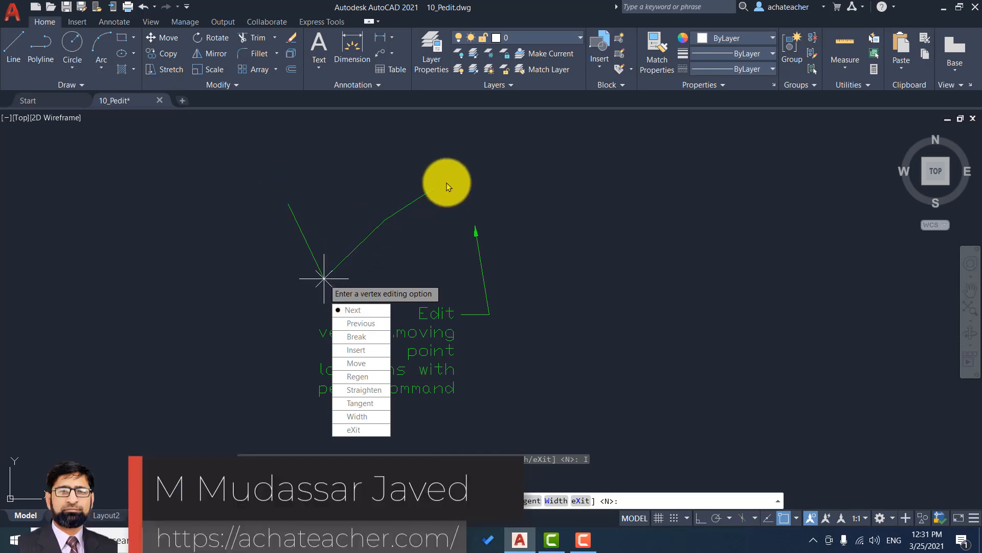
# Move the inserted vertex to a location above the polyline and exit vertex editing.
pyautogui.click(366, 364)
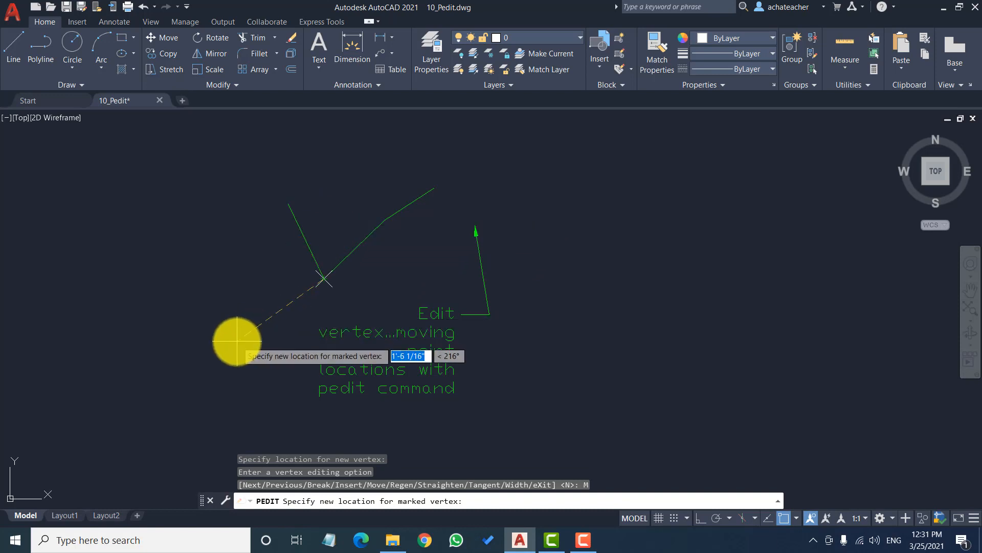
pyautogui.click(351, 154)
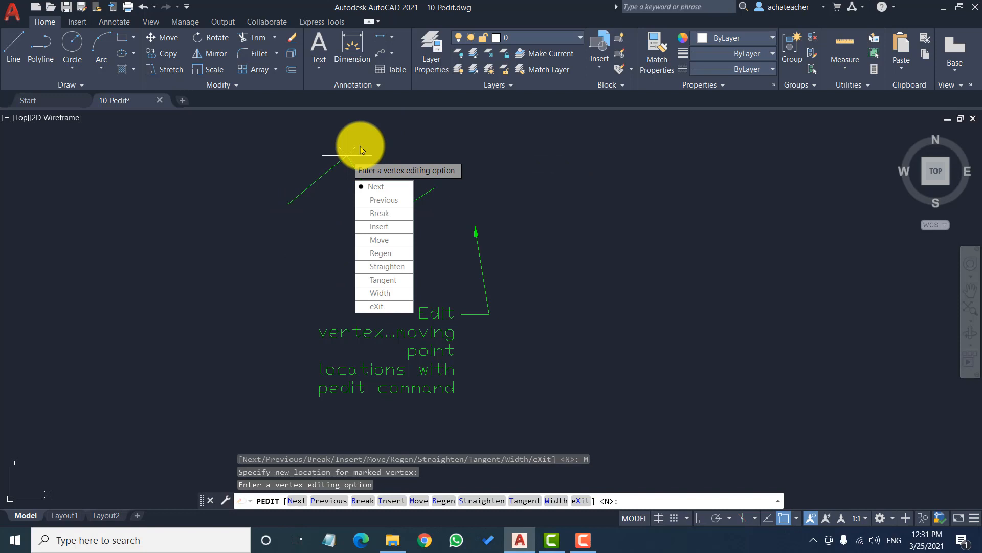
pyautogui.click(382, 306)
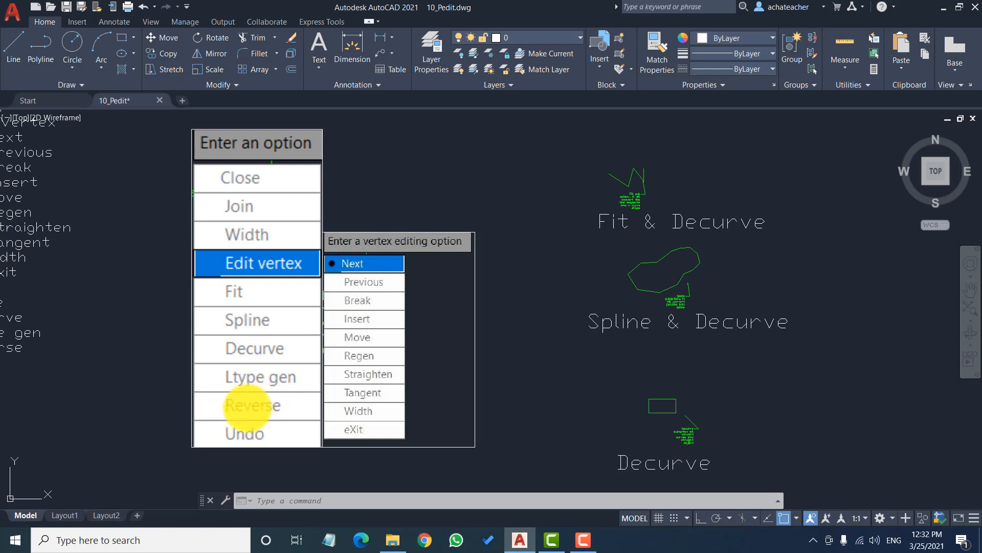
pyautogui.scroll(5, 633, 164)
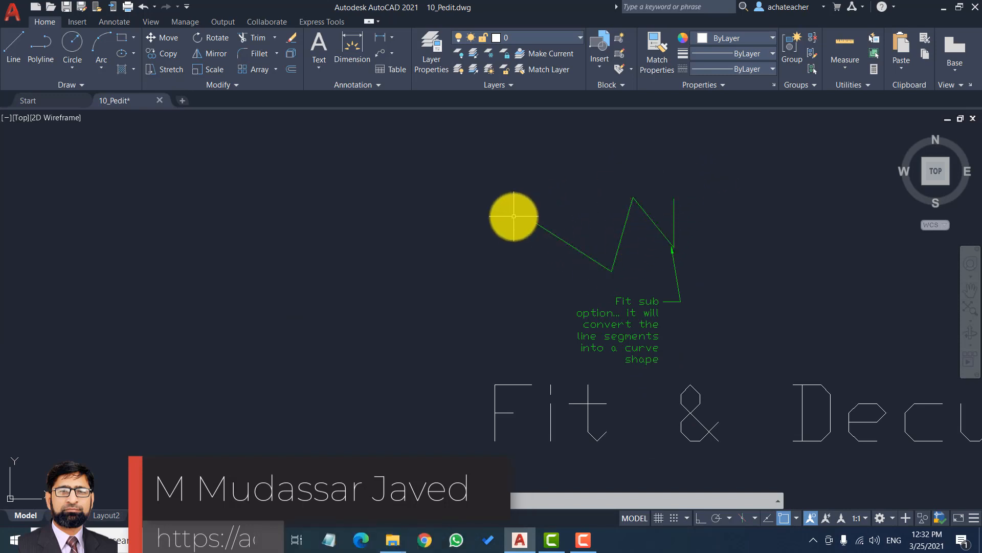
pyautogui.scroll(-4, 522, 190)
pyautogui.scroll(1, 257, 301)
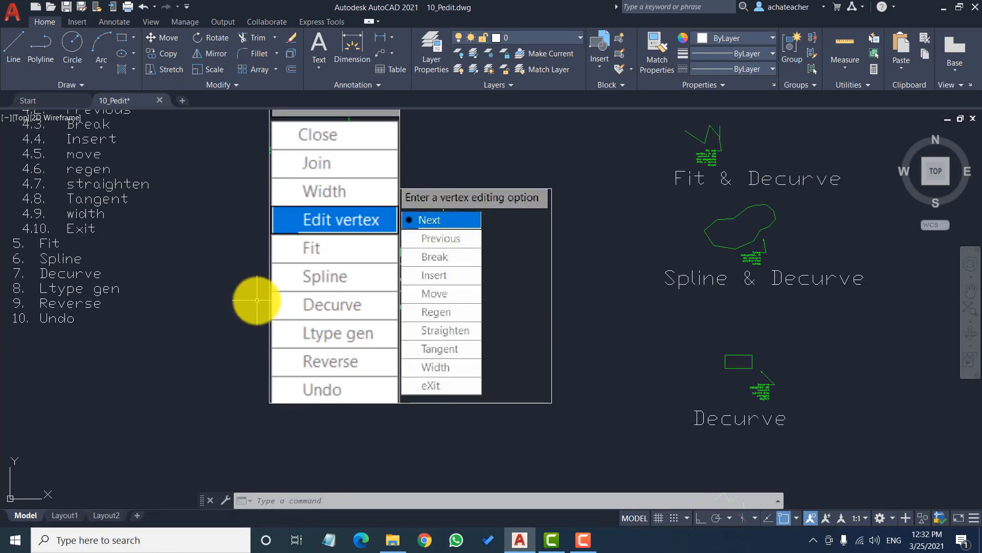